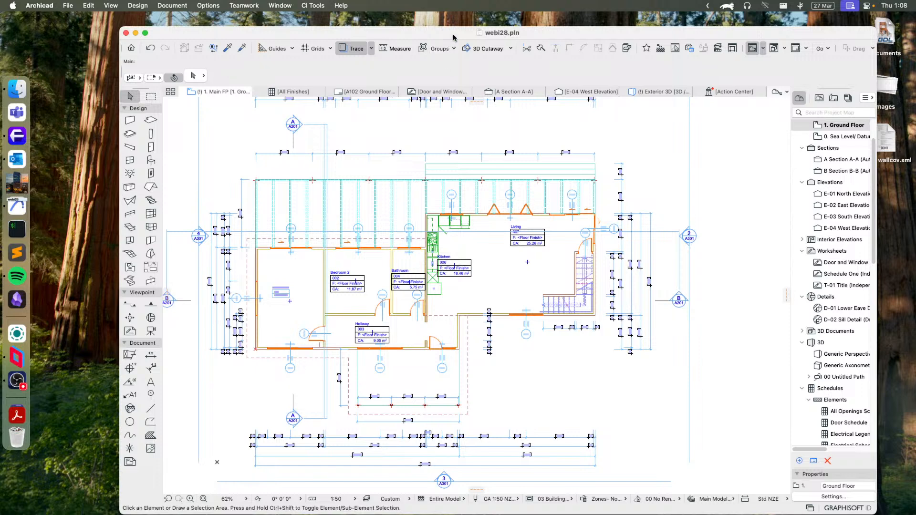
- Set the Electrical tool's default element to AU-NZ Switch from the NZ AUS common switches in the Ci Tools Library
{"action": "left_click_drag", "start_coordinate": [456, 36], "coordinate": [458, 31]}
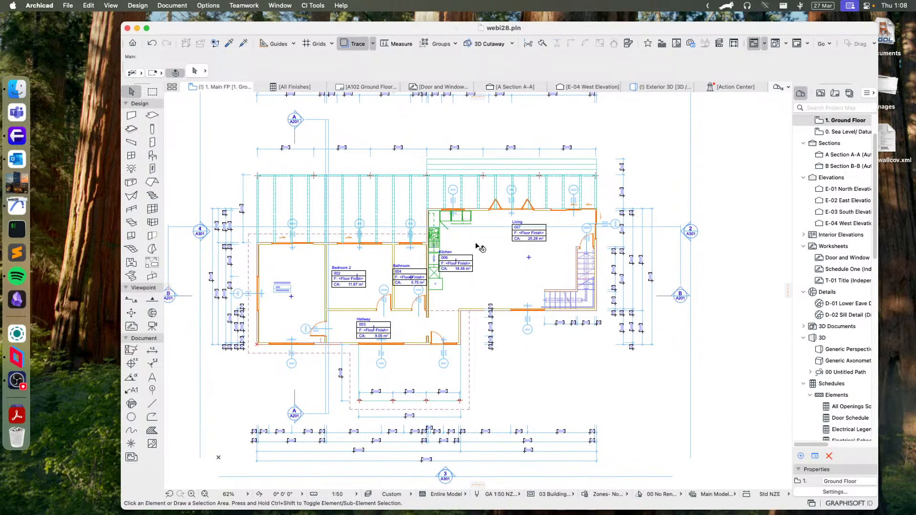
{"action": "scroll", "coordinate": [497, 271], "scroll_direction": "up", "scroll_amount": 5}
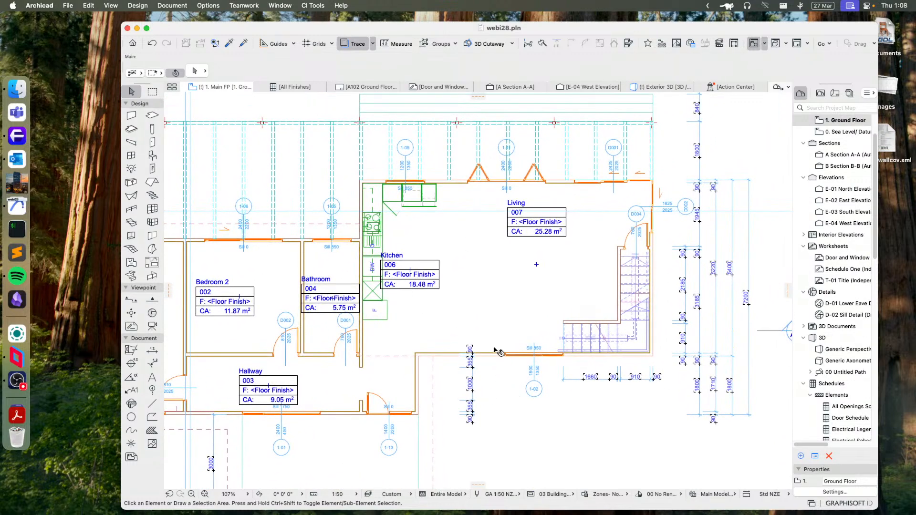
{"action": "left_click", "coordinate": [152, 165]}
{"action": "double_click", "coordinate": [152, 169]}
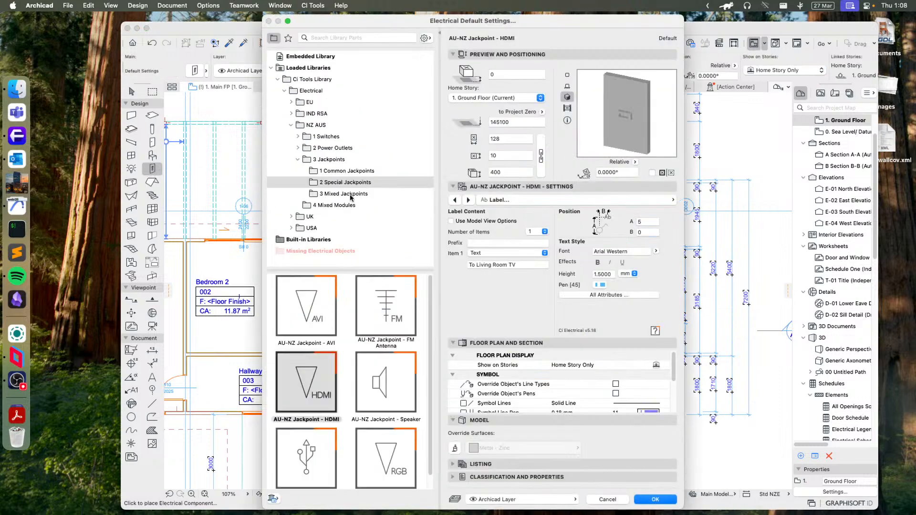
{"action": "left_click", "coordinate": [297, 137]}
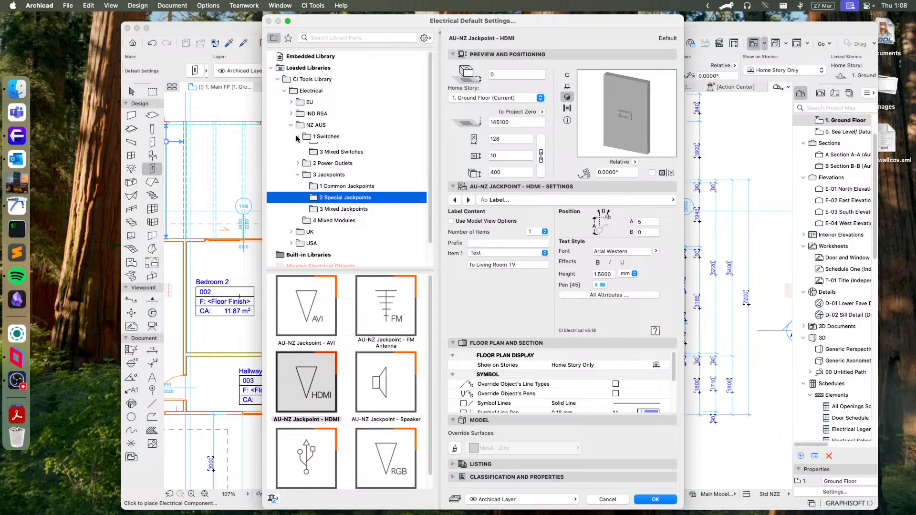
{"action": "left_click", "coordinate": [298, 182]}
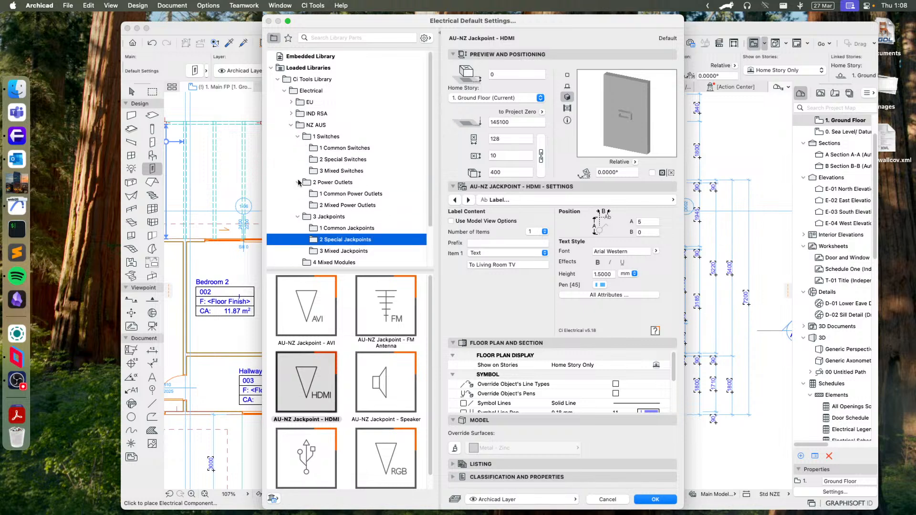
{"action": "left_click", "coordinate": [341, 150]}
{"action": "left_click", "coordinate": [305, 312]}
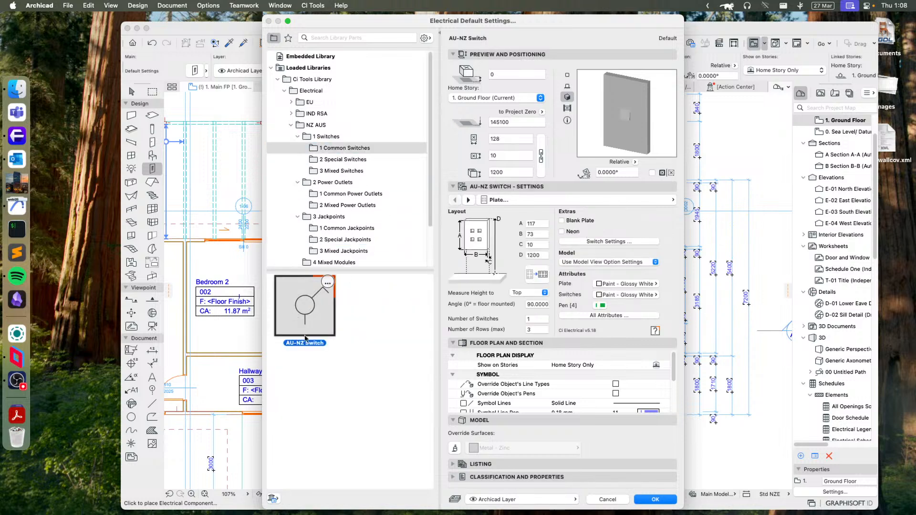
{"action": "left_click", "coordinate": [653, 499]}
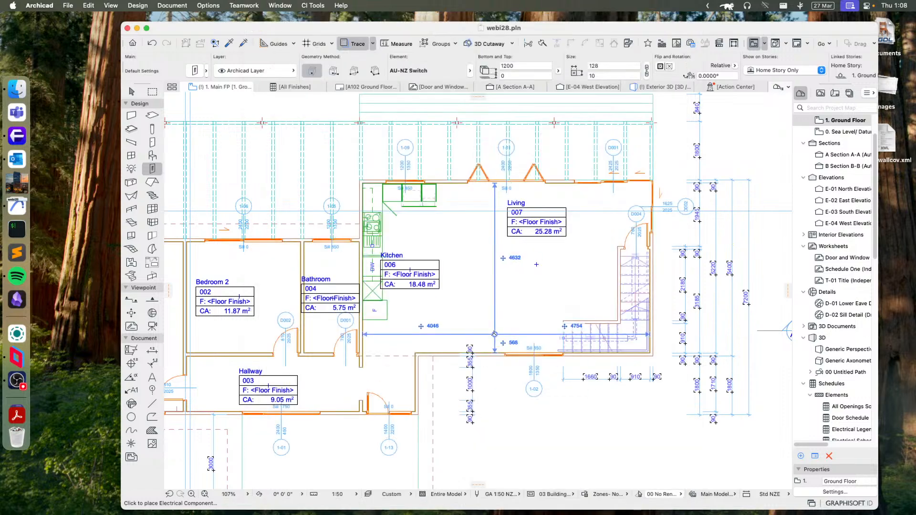
- Place one switch on the exterior wall near window 1-02 and another on the Kitchen wall below the fridge
{"action": "scroll", "coordinate": [494, 333], "scroll_direction": "up", "scroll_amount": 5}
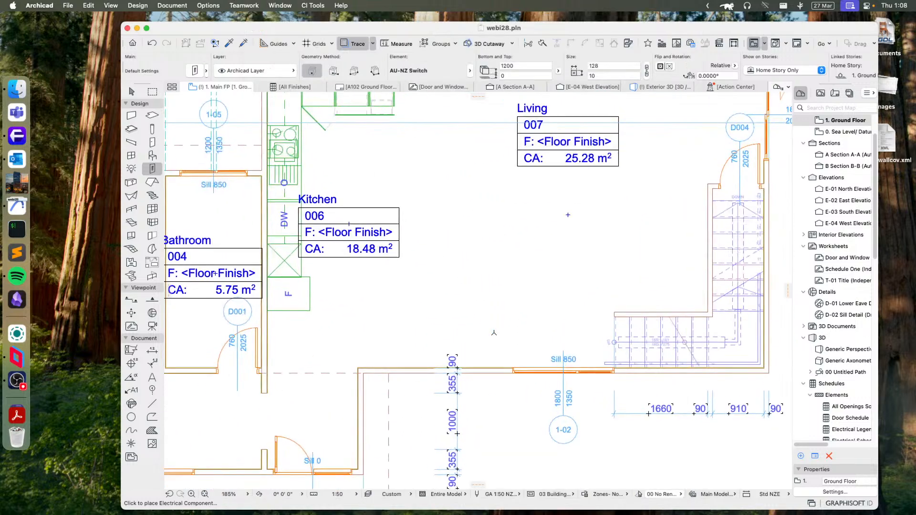
{"action": "left_click", "coordinate": [475, 368]}
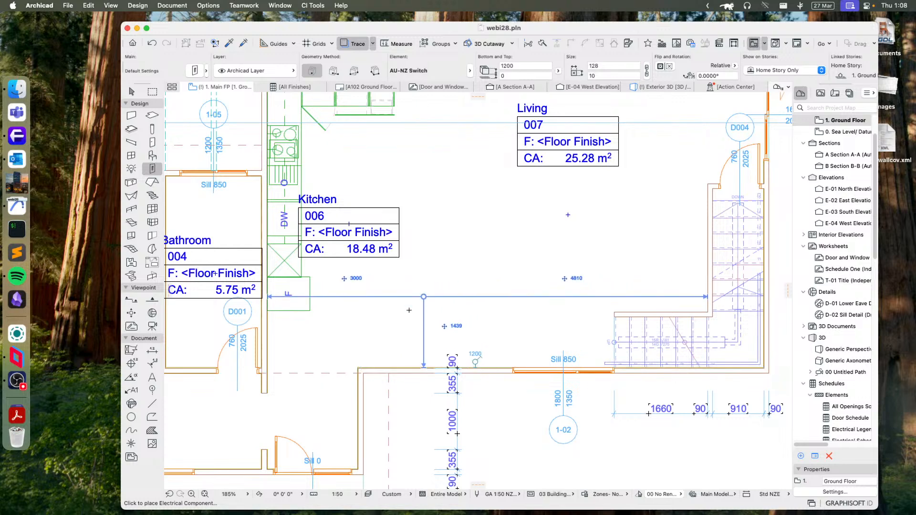
{"action": "left_click", "coordinate": [268, 330]}
- Place an AU-NZ Switch - Keylock from the special switches on the exterior wall between windows 1-09 and 1-11
{"action": "key", "text": "super+t"}
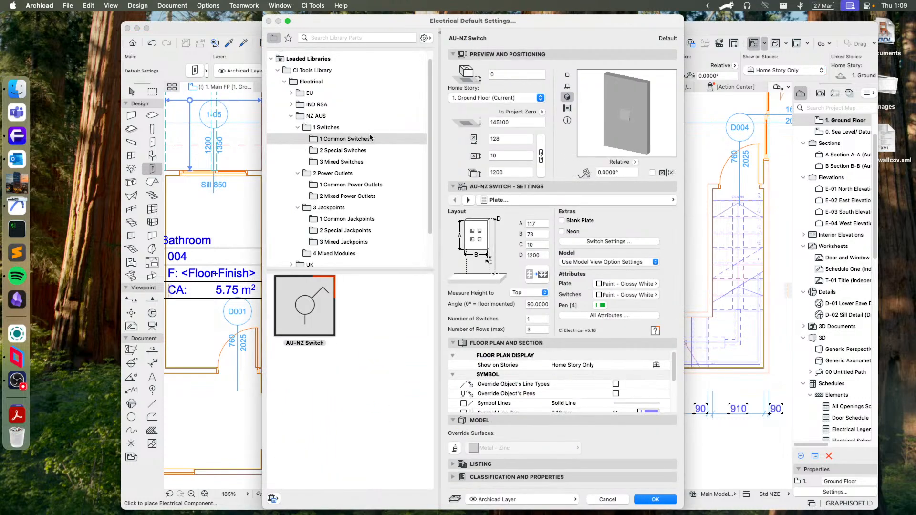
{"action": "left_click", "coordinate": [336, 151]}
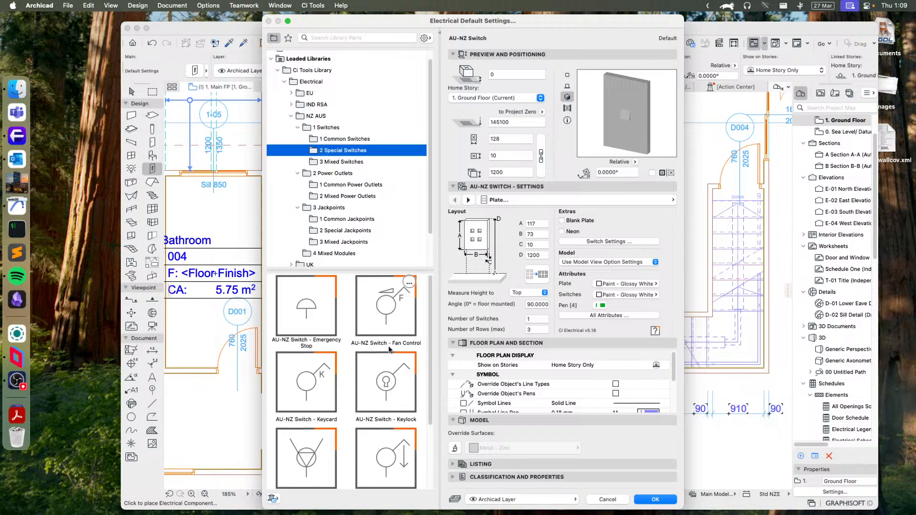
{"action": "left_click", "coordinate": [406, 360]}
{"action": "left_click", "coordinate": [655, 499]}
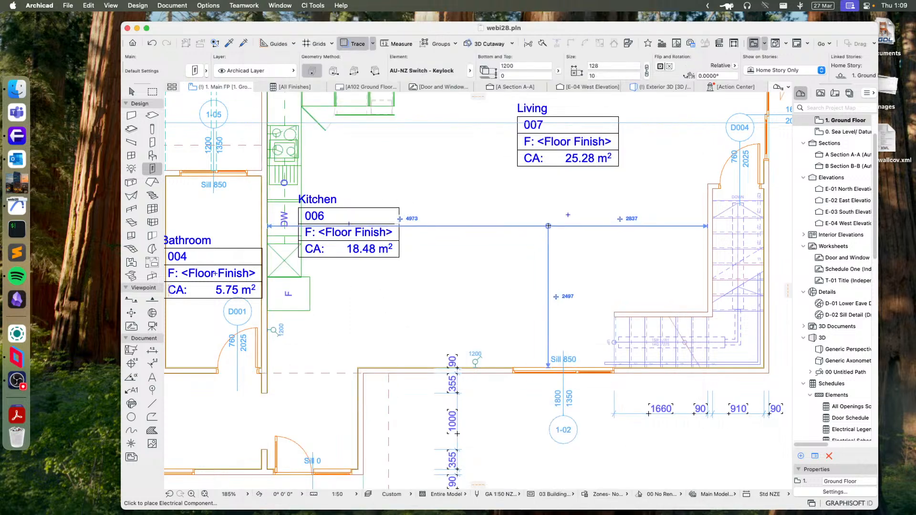
{"action": "scroll", "coordinate": [406, 144], "scroll_direction": "up", "scroll_amount": 3}
{"action": "left_click", "coordinate": [401, 143]}
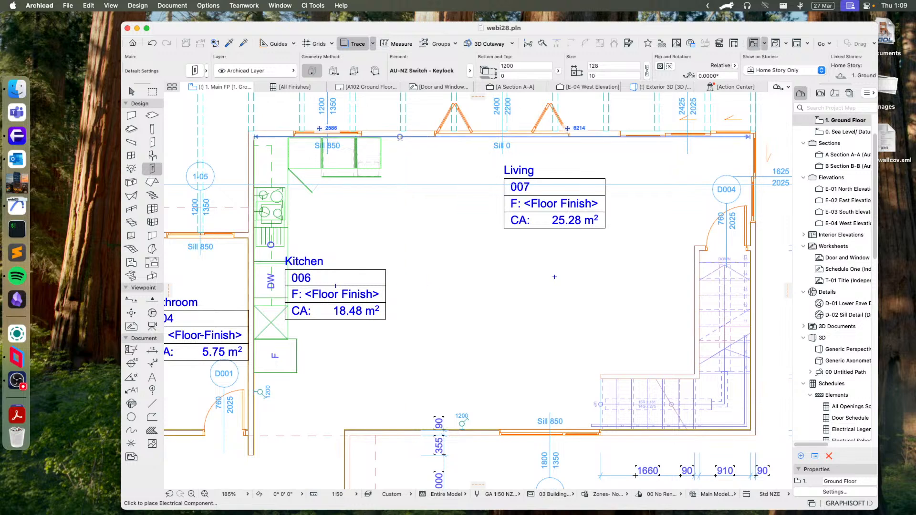
- Place AU-NZ Powerpoint - Regular outlets on the exterior wall above the Living label and on the wall beside the stair
{"action": "left_click", "coordinate": [194, 71]}
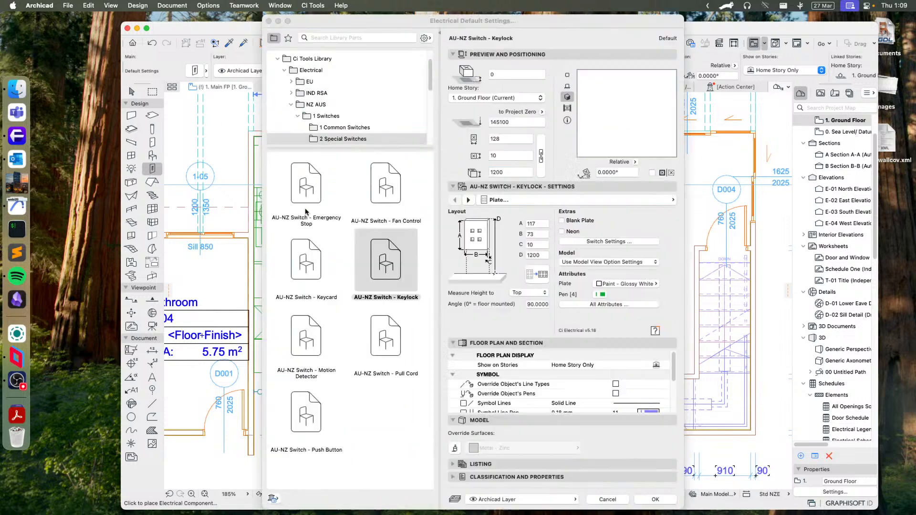
{"action": "left_click", "coordinate": [328, 174]}
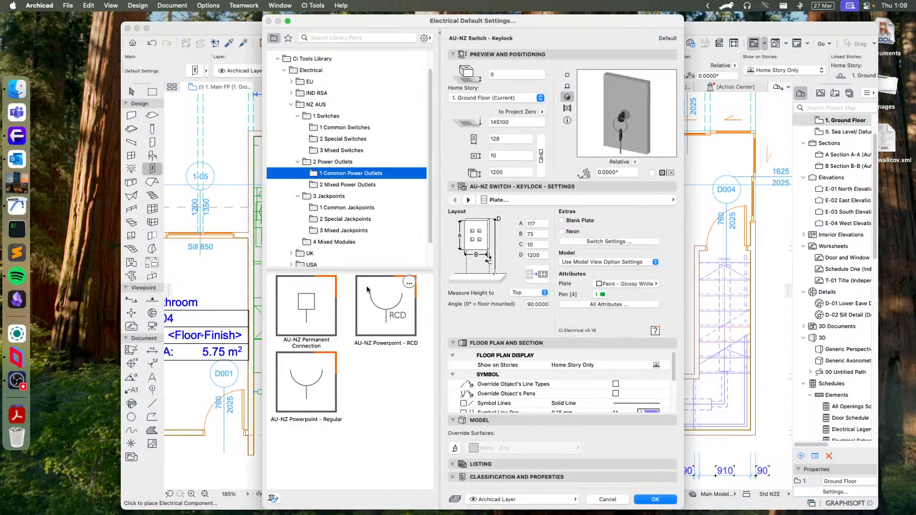
{"action": "left_click", "coordinate": [329, 362]}
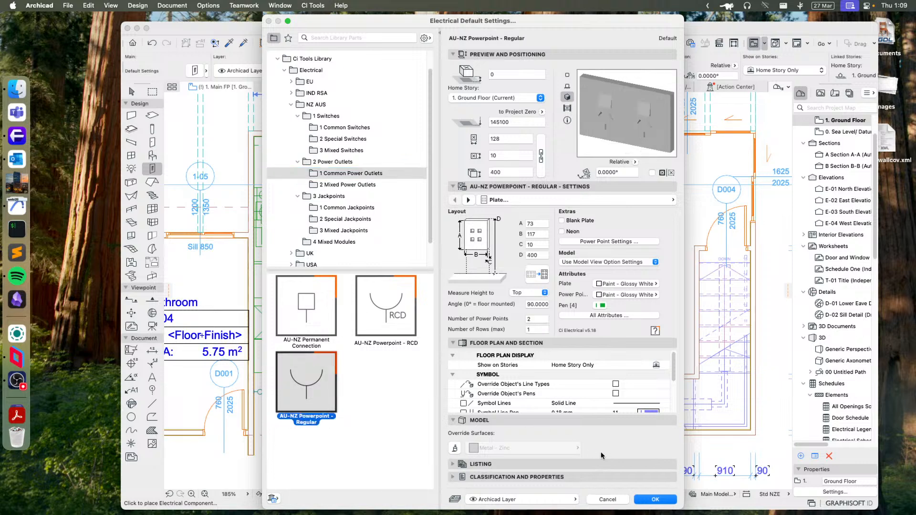
{"action": "left_click", "coordinate": [654, 499]}
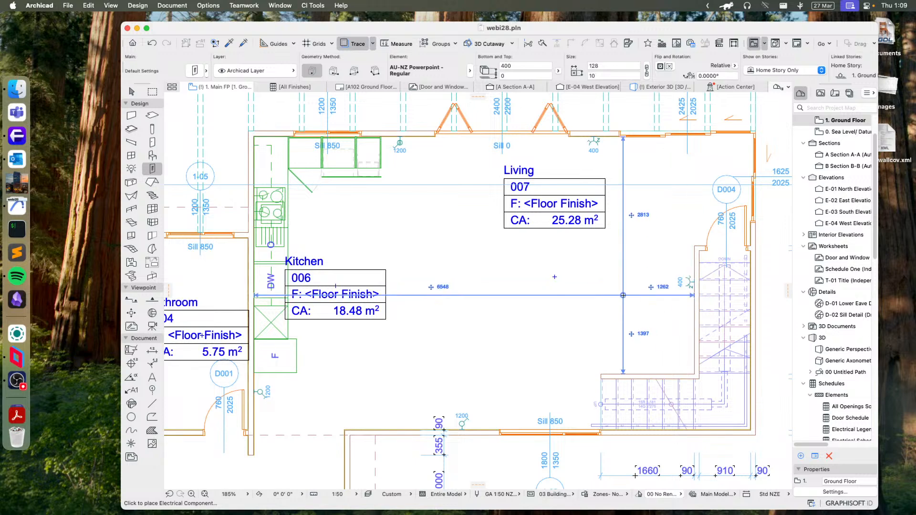
- Place AU-NZ Jackpoint - Data elements next to the powerpoints on the exterior Living wall and the stair wall
{"action": "left_click", "coordinate": [194, 71]}
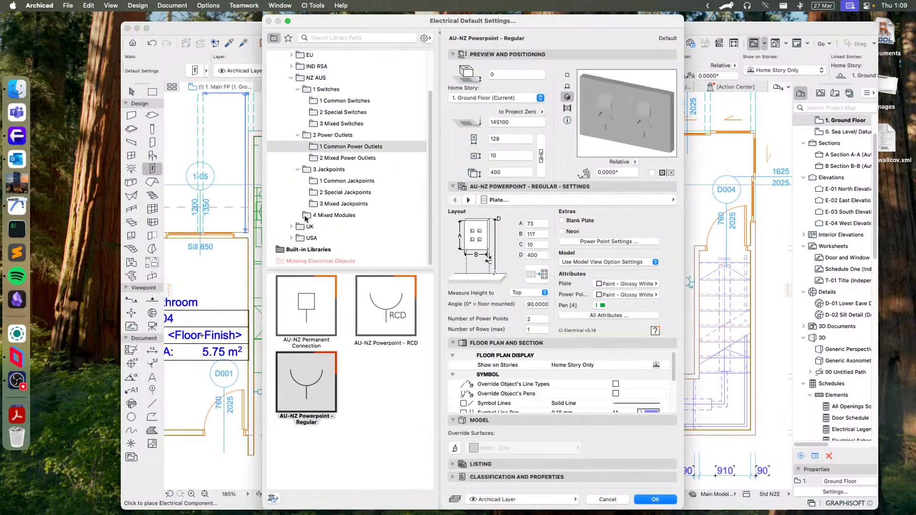
{"action": "left_click", "coordinate": [331, 181]}
{"action": "left_click", "coordinate": [309, 316]}
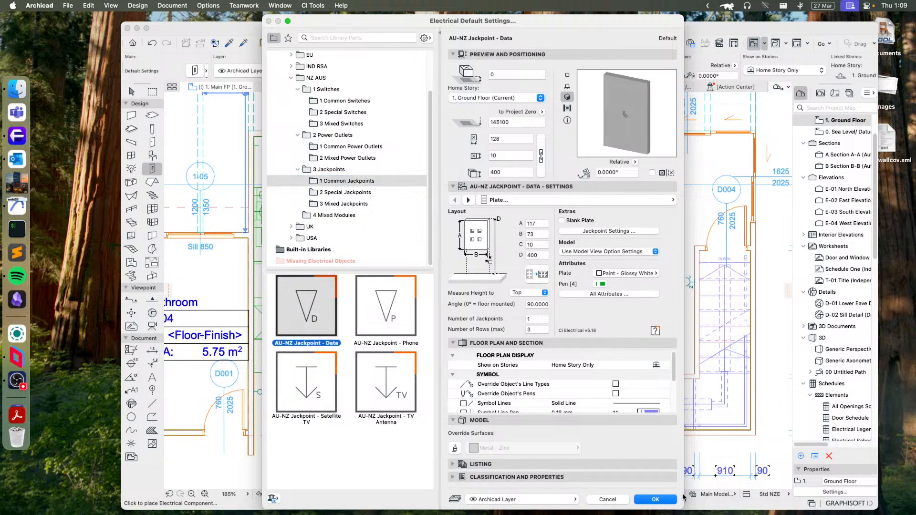
{"action": "left_click", "coordinate": [655, 499]}
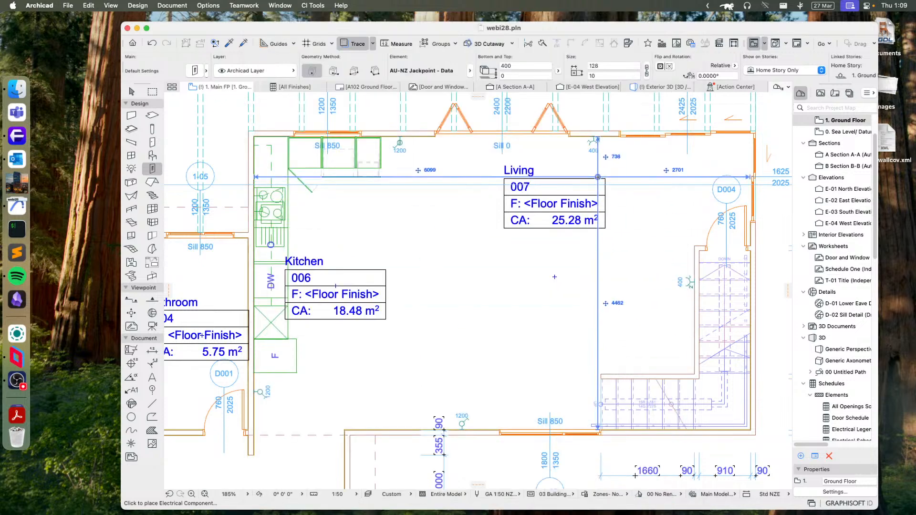
{"action": "left_click", "coordinate": [606, 139]}
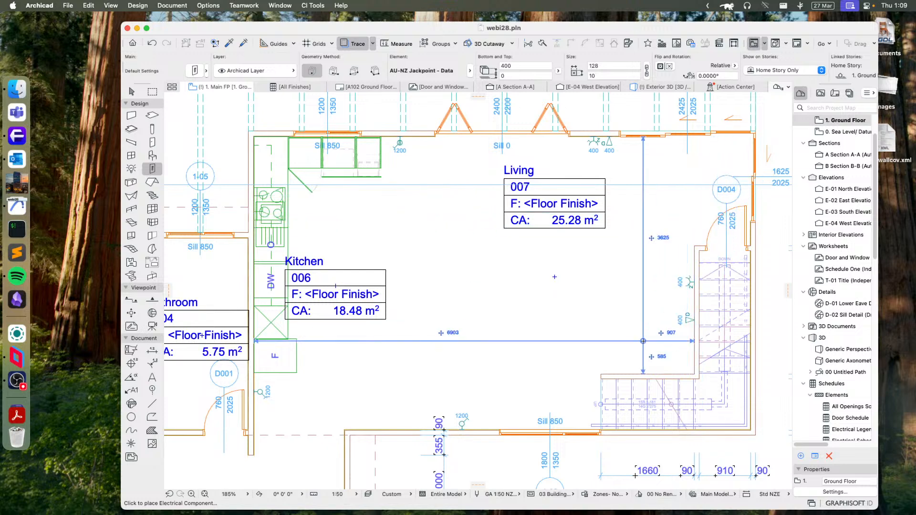
- Place an AU-NZ Switch with the number of switches set to 2 on the short wall above the lower stair flight
{"action": "left_click", "coordinate": [196, 71]}
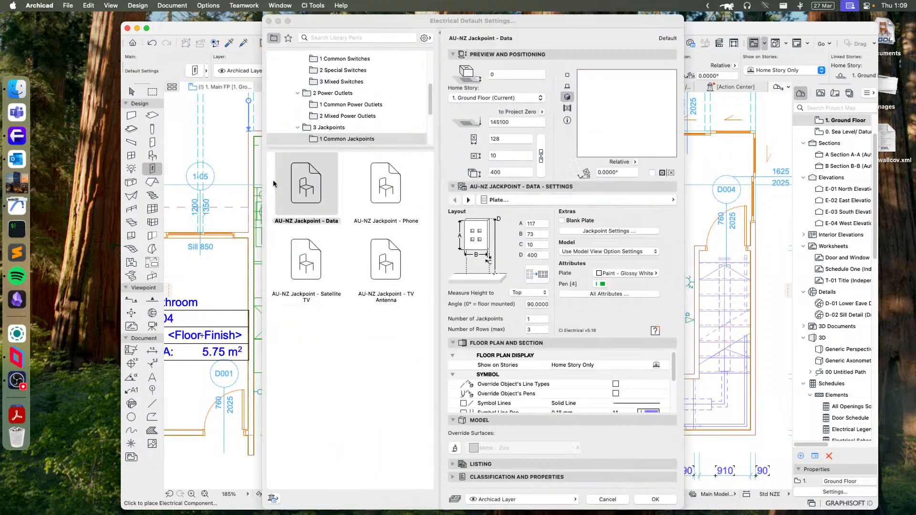
{"action": "left_click", "coordinate": [338, 101]}
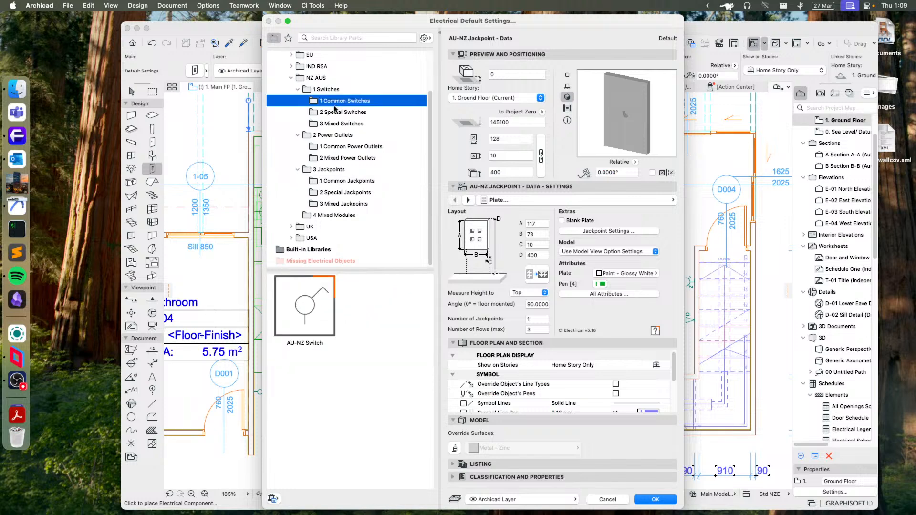
{"action": "left_click", "coordinate": [311, 316]}
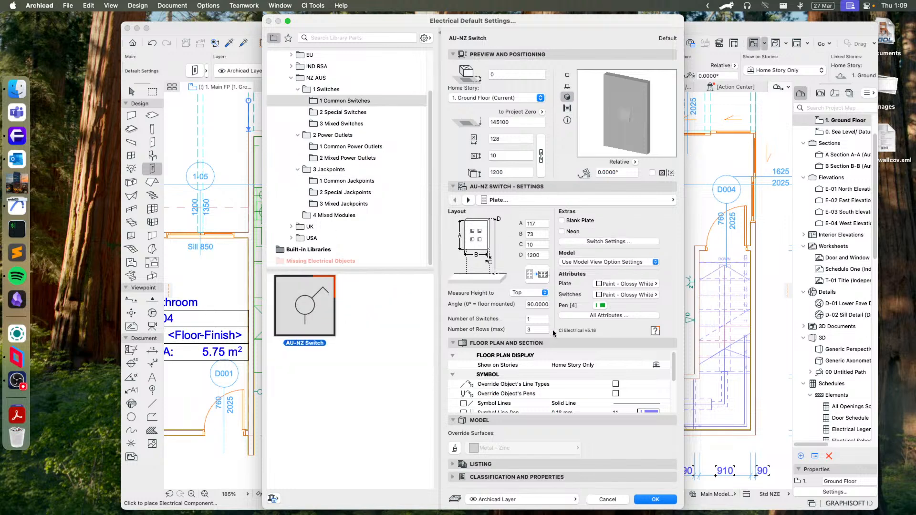
{"action": "left_click", "coordinate": [535, 318]}
{"action": "type", "text": "2"}
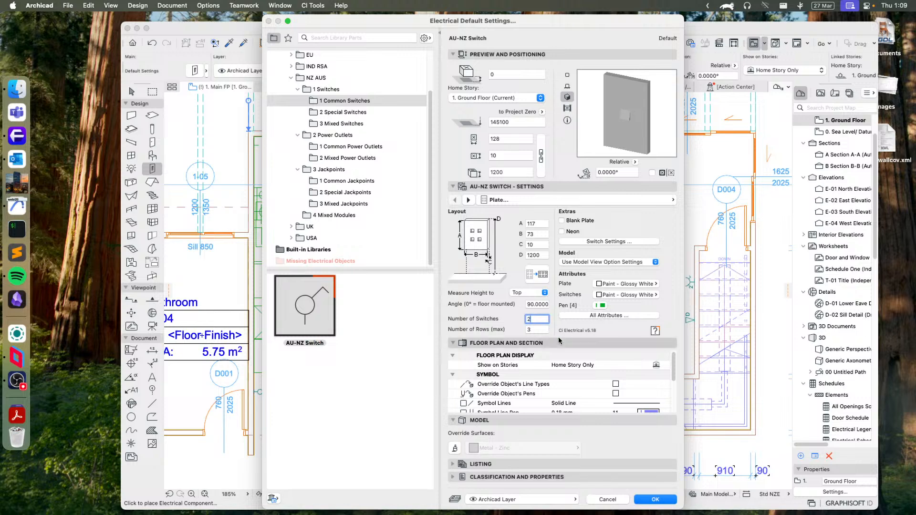
{"action": "key", "text": "Return"}
{"action": "left_click", "coordinate": [654, 499]}
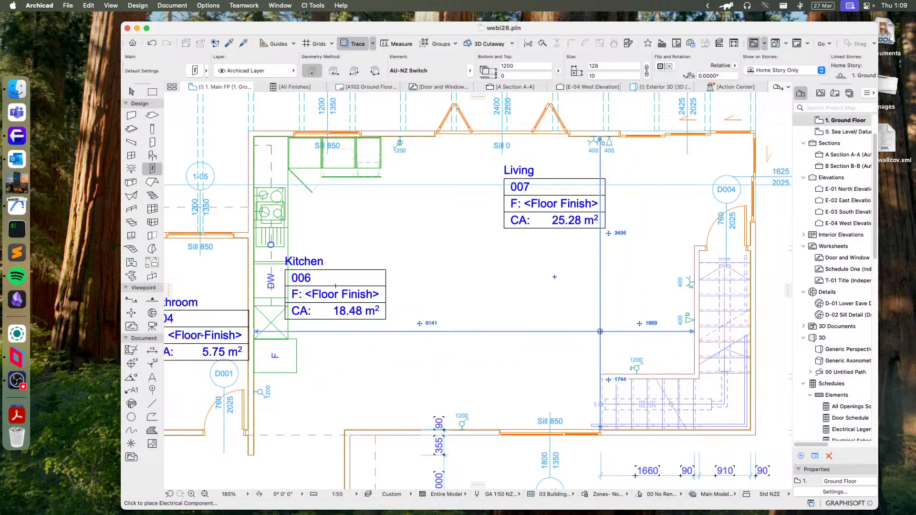
{"action": "scroll", "coordinate": [554, 276], "scroll_direction": "down", "scroll_amount": 3}
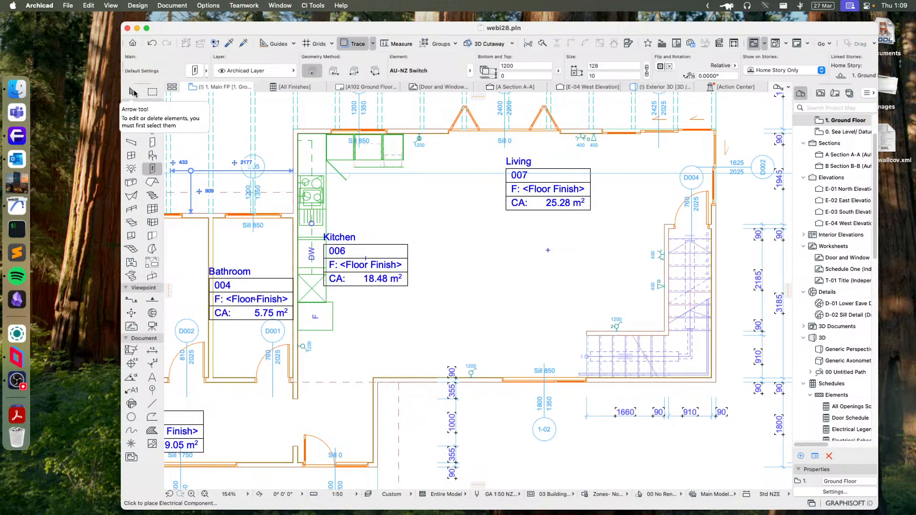
{"action": "left_click", "coordinate": [132, 91]}
- Open the All Openings Schedule from the element schedules in the project map
{"action": "scroll", "coordinate": [388, 198], "scroll_direction": "up", "scroll_amount": 1}
{"action": "scroll", "coordinate": [388, 199], "scroll_direction": "right", "scroll_amount": 1}
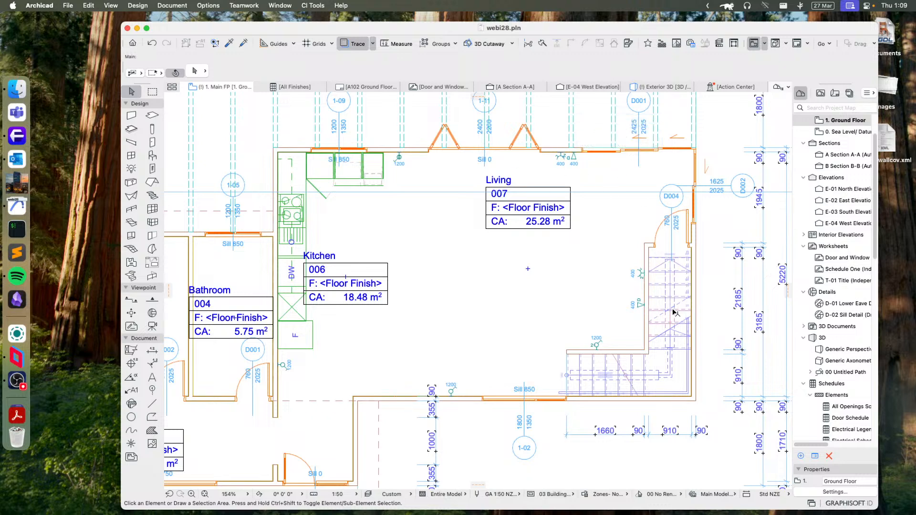
{"action": "scroll", "coordinate": [822, 241], "scroll_direction": "up", "scroll_amount": 3}
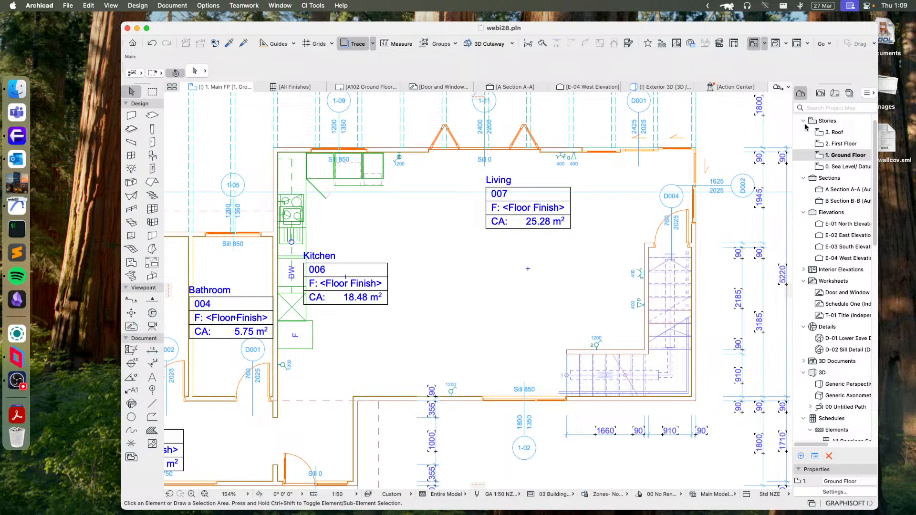
{"action": "scroll", "coordinate": [834, 272], "scroll_direction": "down", "scroll_amount": 10}
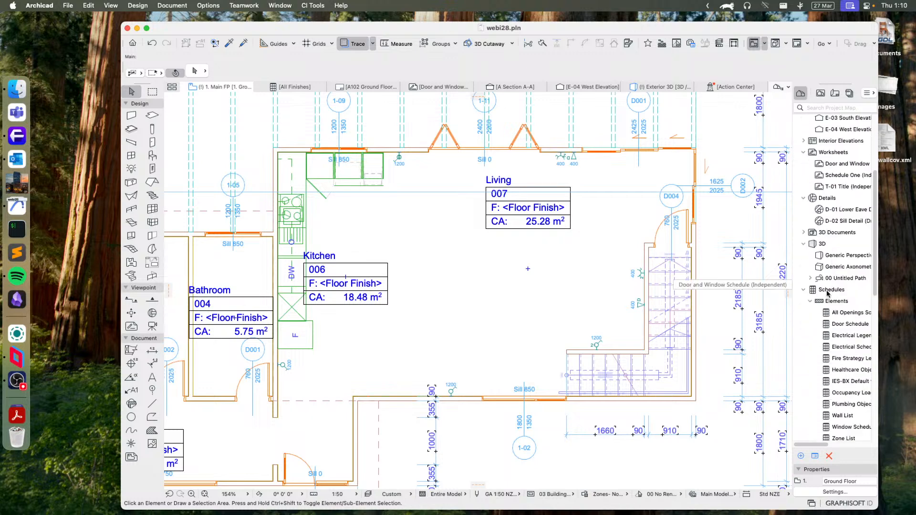
{"action": "left_click", "coordinate": [830, 291]}
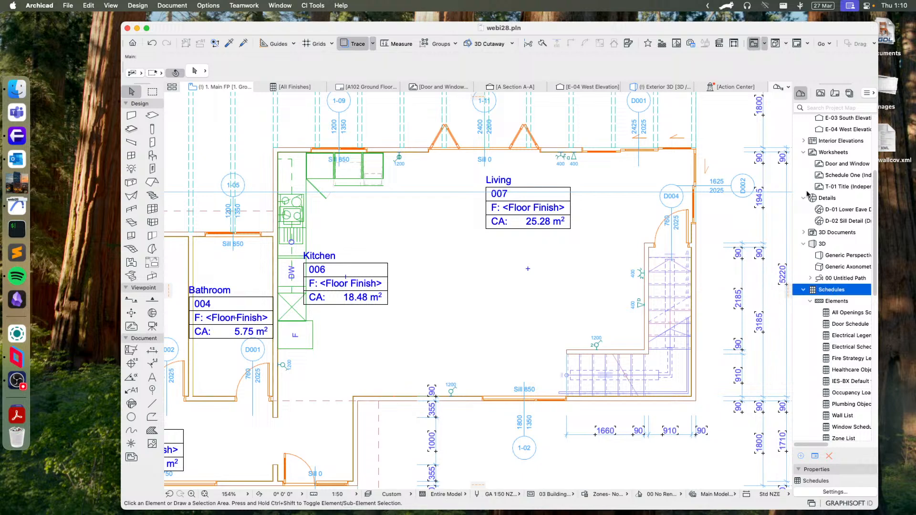
{"action": "double_click", "coordinate": [841, 313]}
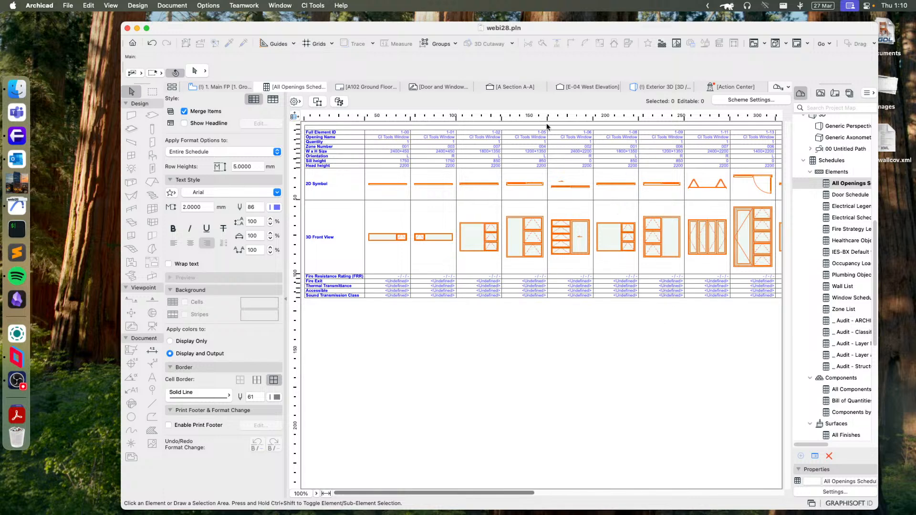
- Try importing the Electrical Legend 28.xml and Electrical Schedule 28.xml schemes from the Archicad 28 CI Tools Extras folder
{"action": "left_click", "coordinate": [752, 100]}
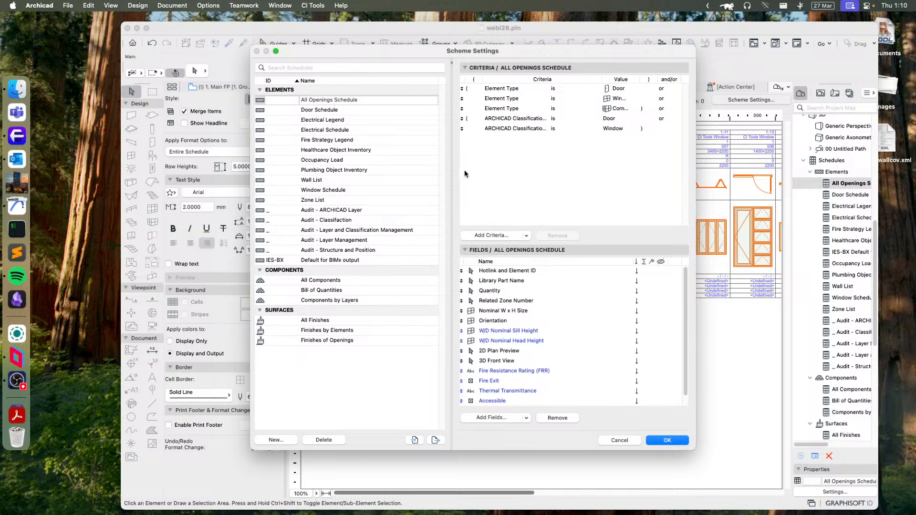
{"action": "left_click", "coordinate": [414, 441]}
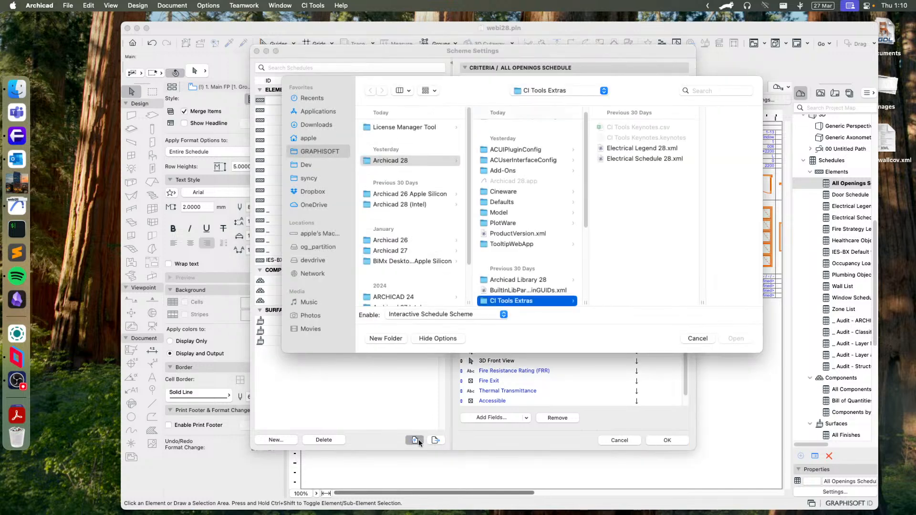
{"action": "left_click", "coordinate": [389, 161]}
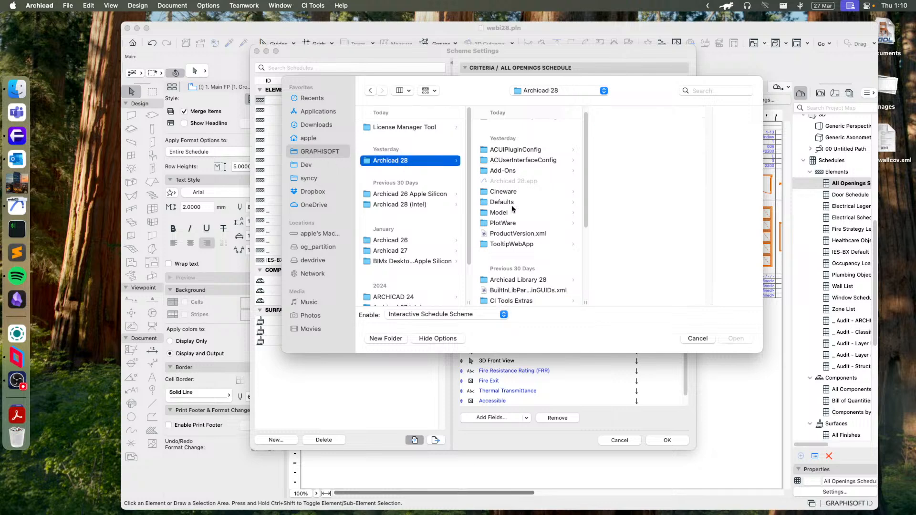
{"action": "left_click", "coordinate": [506, 301]}
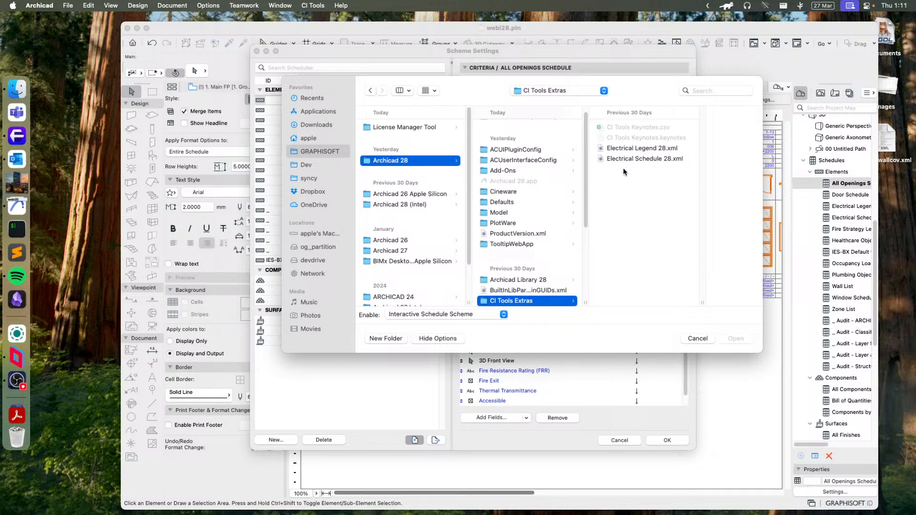
{"action": "left_click", "coordinate": [622, 149]}
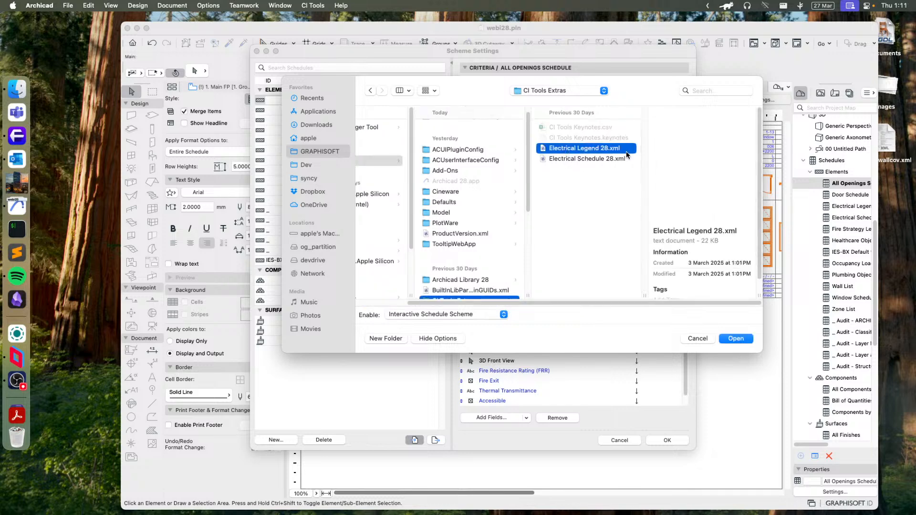
{"action": "left_click", "coordinate": [580, 159], "text": "shift"}
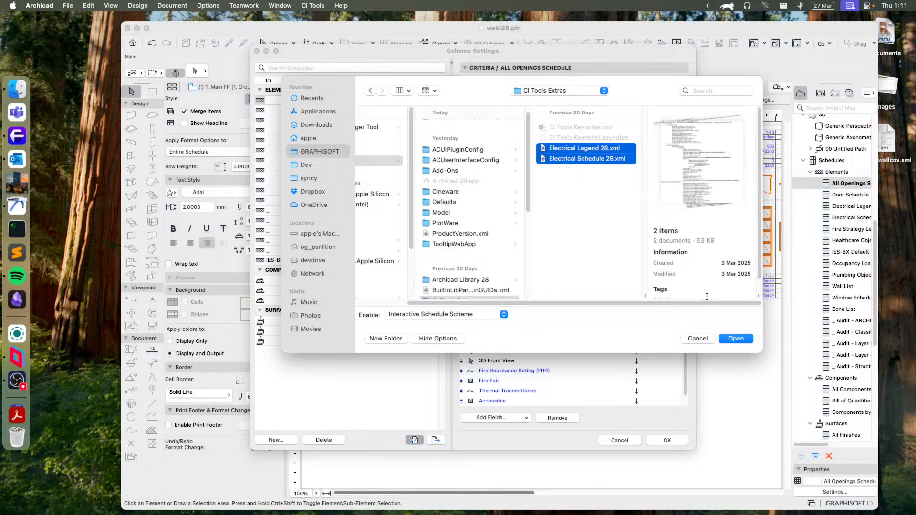
{"action": "left_click", "coordinate": [735, 339]}
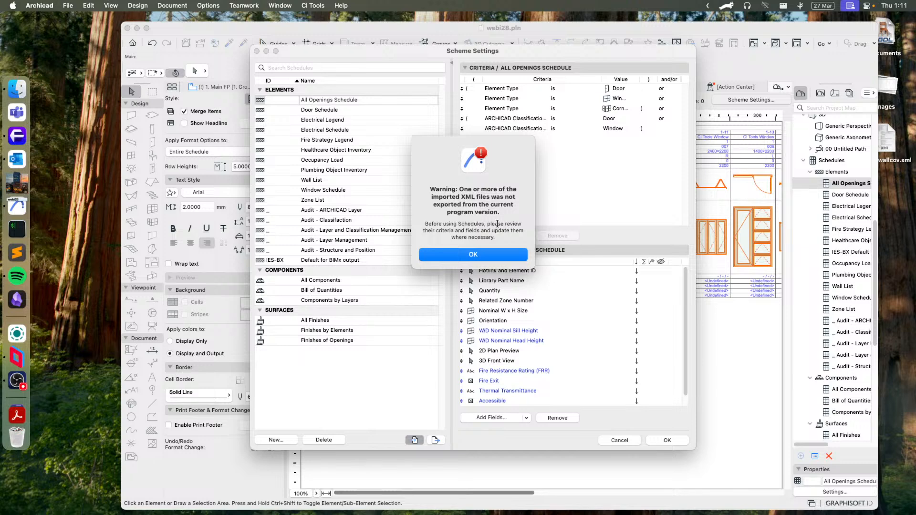
{"action": "left_click", "coordinate": [468, 256]}
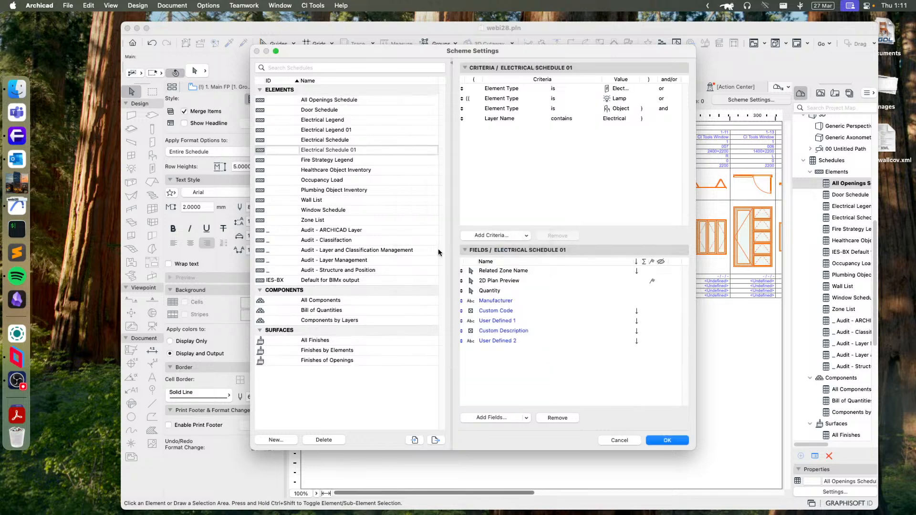
- Compare the criteria and fields of the original and imported electrical legend and schedule schemes, and cancel the scheme settings
{"action": "left_click", "coordinate": [340, 132]}
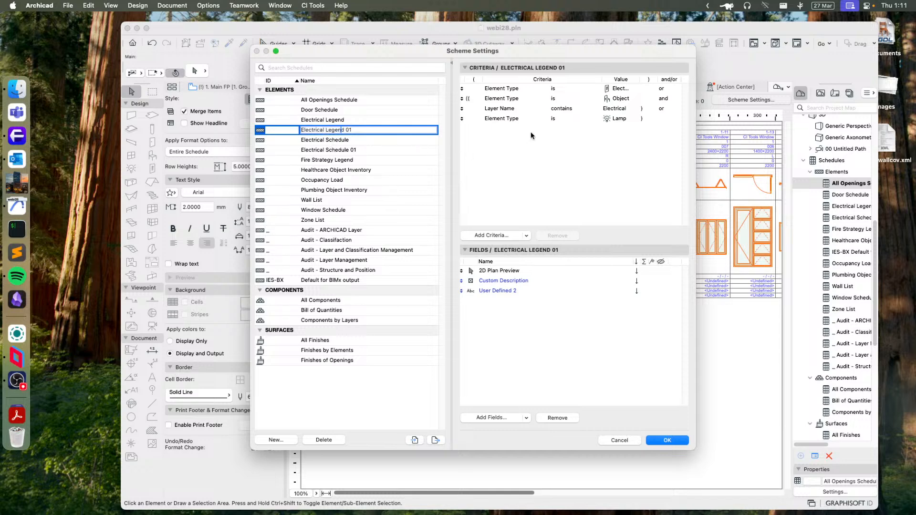
{"action": "left_click", "coordinate": [325, 120]}
{"action": "left_click", "coordinate": [314, 140]}
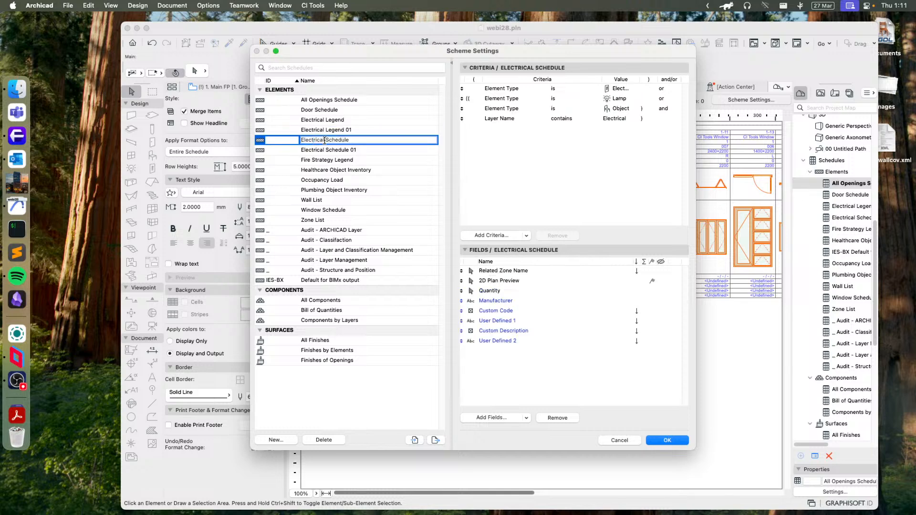
{"action": "left_click", "coordinate": [318, 149]}
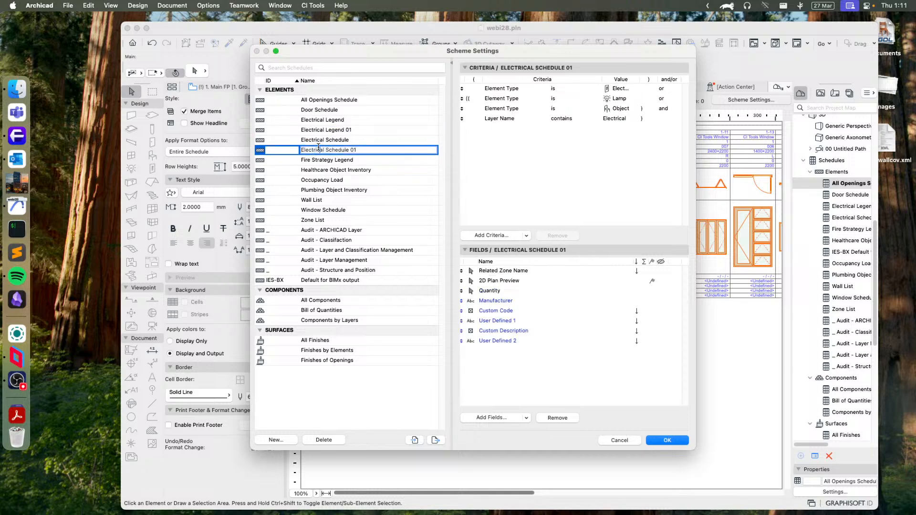
{"action": "left_click", "coordinate": [347, 129]}
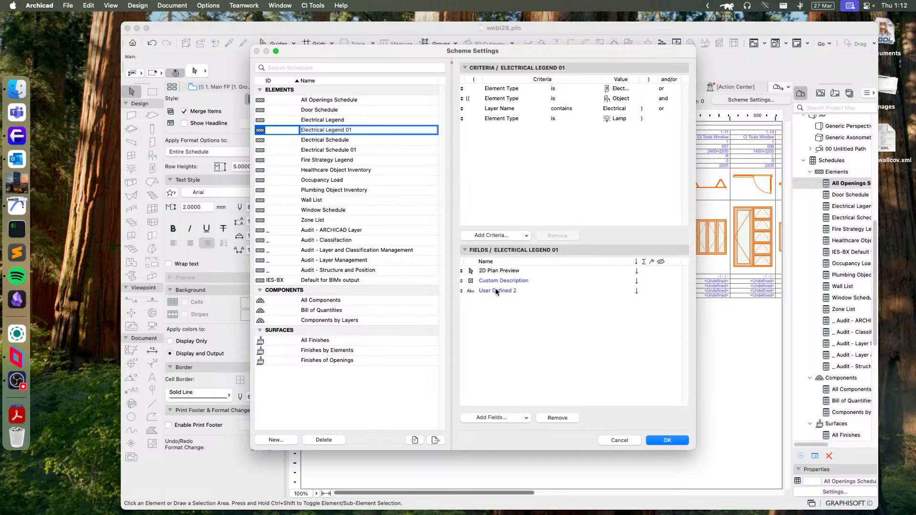
{"action": "left_click", "coordinate": [328, 149]}
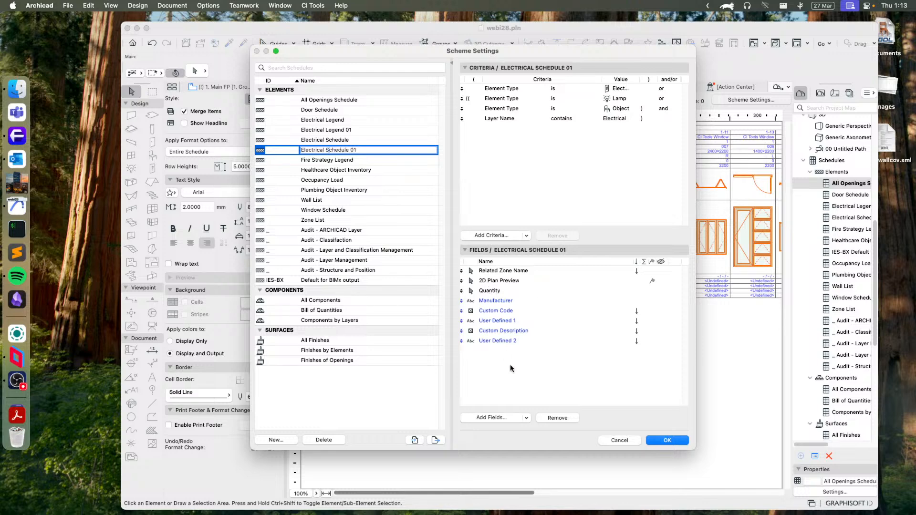
{"action": "left_click", "coordinate": [620, 441]}
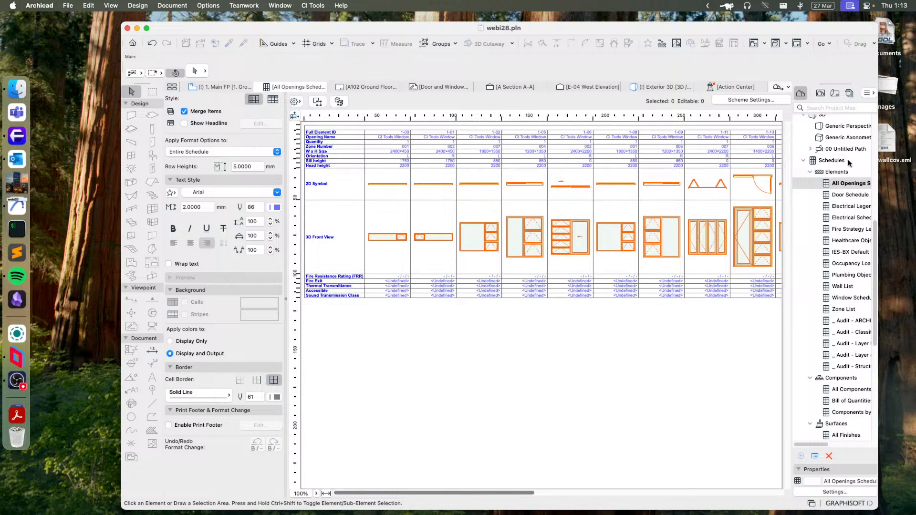
- Import Electrical Legend 28.xml and Electrical Schedule 28.xml from CI Tools Extras into the scheme settings and accept the added schemes
{"action": "left_click", "coordinate": [760, 101]}
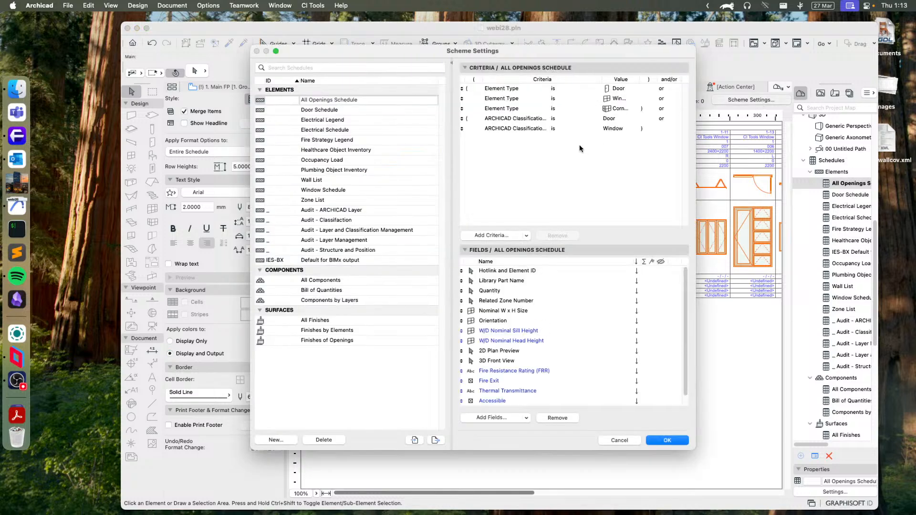
{"action": "left_click", "coordinate": [415, 440]}
{"action": "left_click_drag", "start_coordinate": [648, 180], "coordinate": [609, 139]}
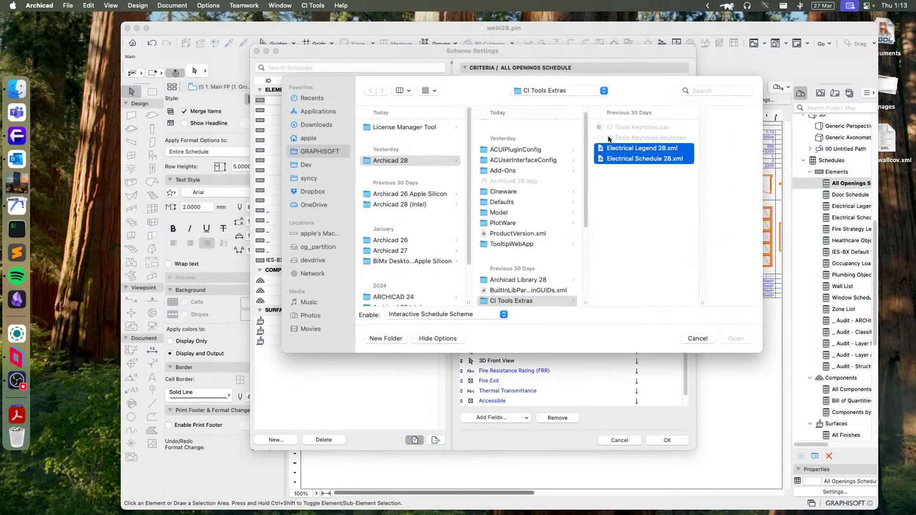
{"action": "left_click", "coordinate": [740, 339]}
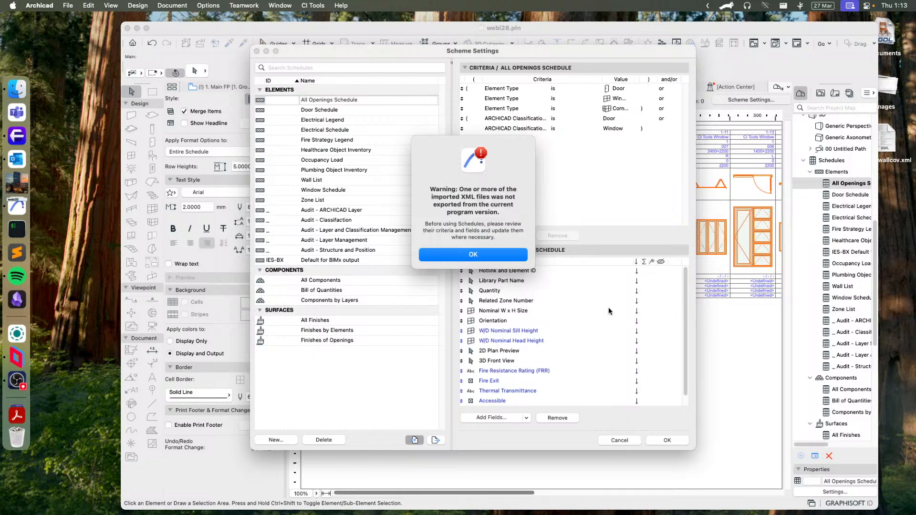
{"action": "left_click", "coordinate": [463, 258]}
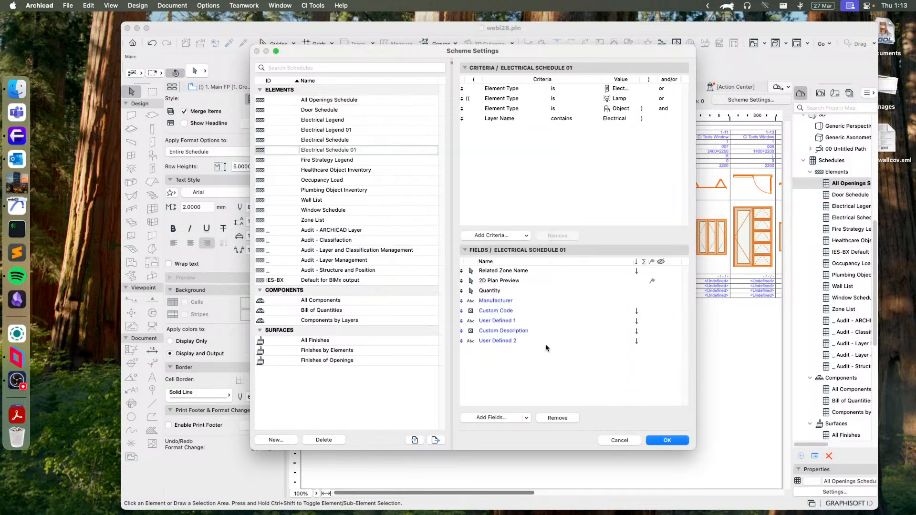
{"action": "left_click", "coordinate": [667, 439]}
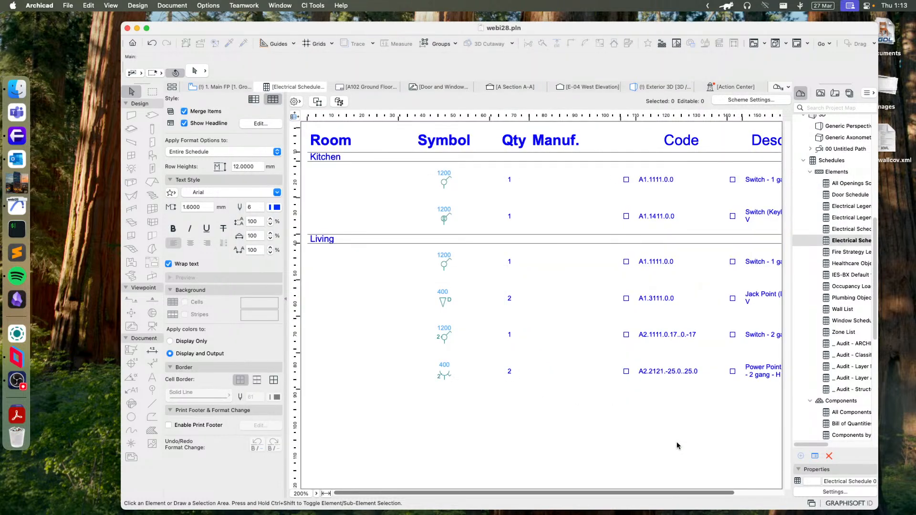
- Open the Electrical Legend 01 schedule and examine its symbols and descriptions
{"action": "left_click", "coordinate": [845, 218]}
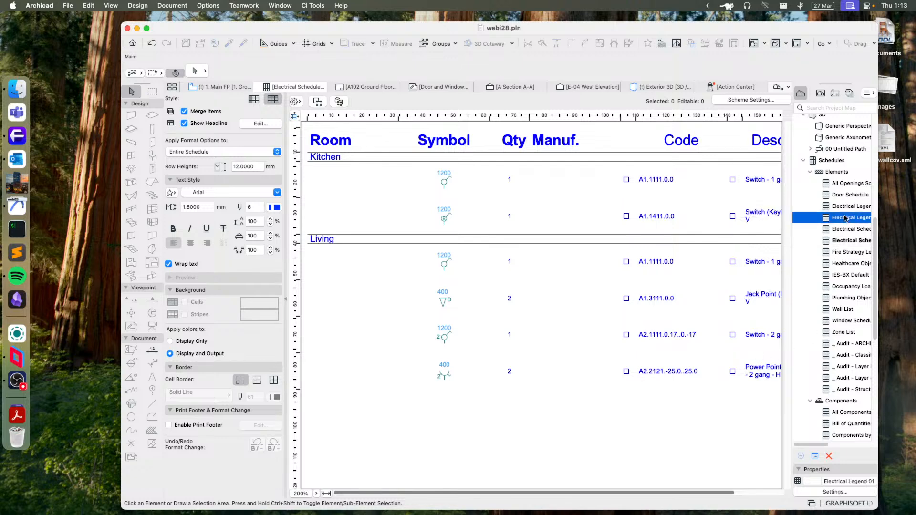
{"action": "double_click", "coordinate": [843, 218]}
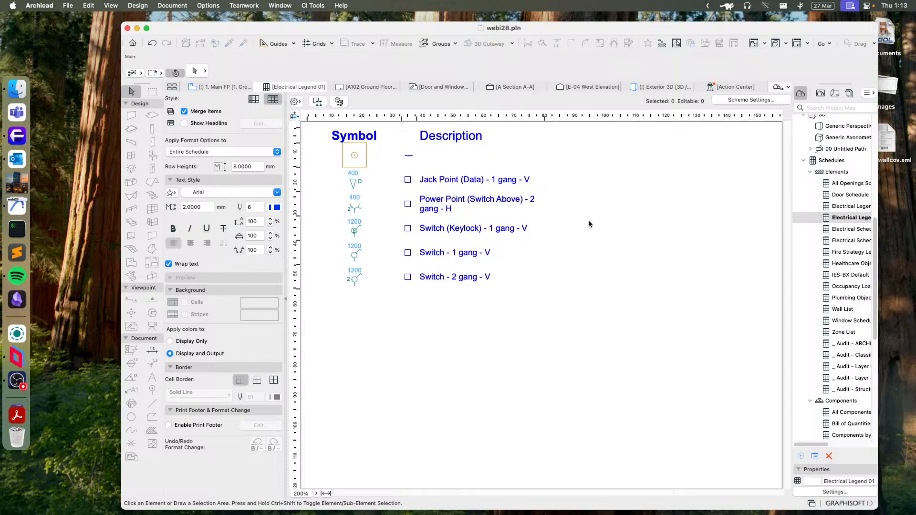
{"action": "left_click", "coordinate": [355, 156]}
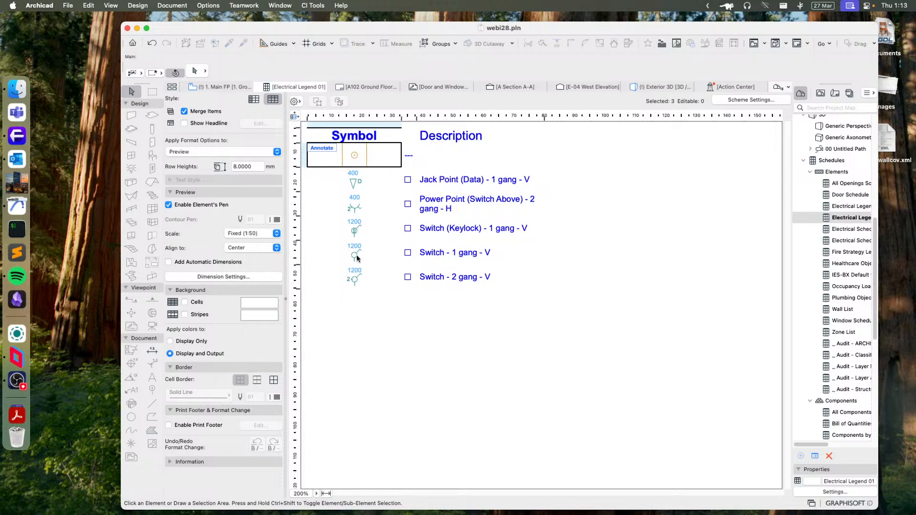
{"action": "left_click", "coordinate": [451, 312]}
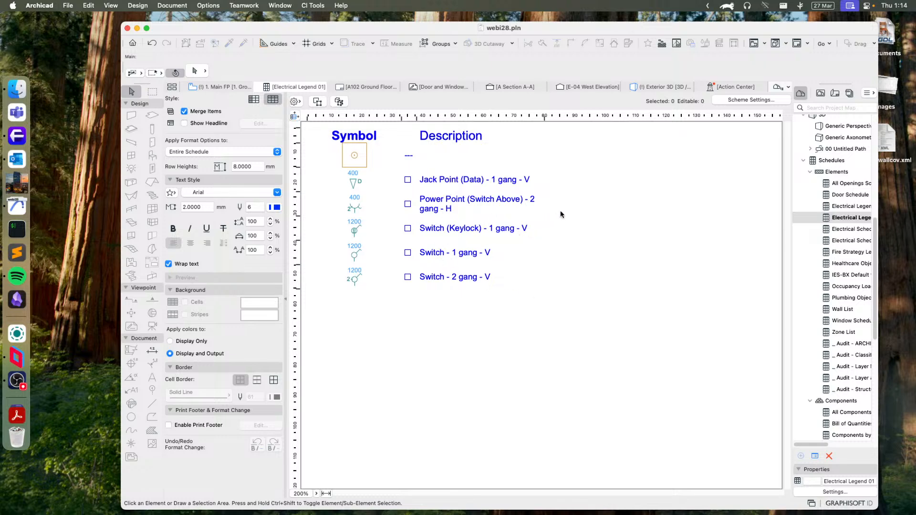
- Open Electrical Schedule 01 and review its scheme criteria and fields without changing them
{"action": "double_click", "coordinate": [846, 241]}
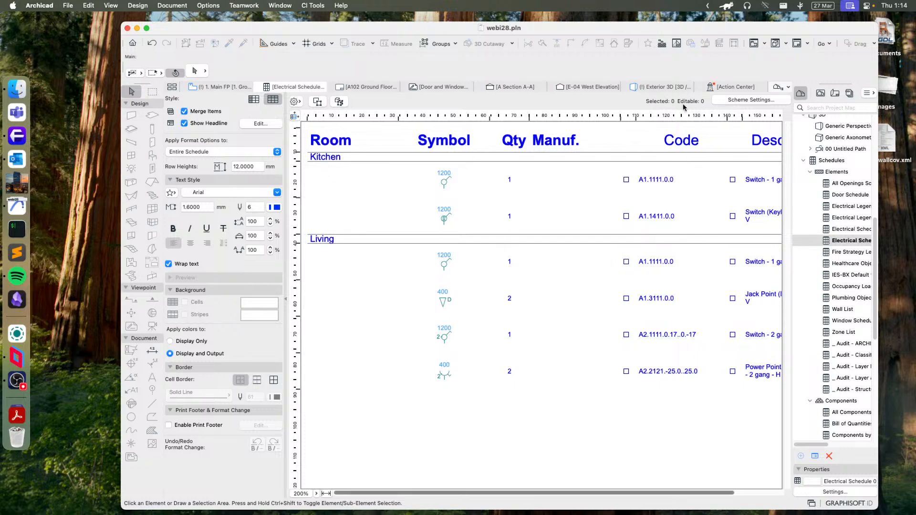
{"action": "left_click", "coordinate": [769, 102]}
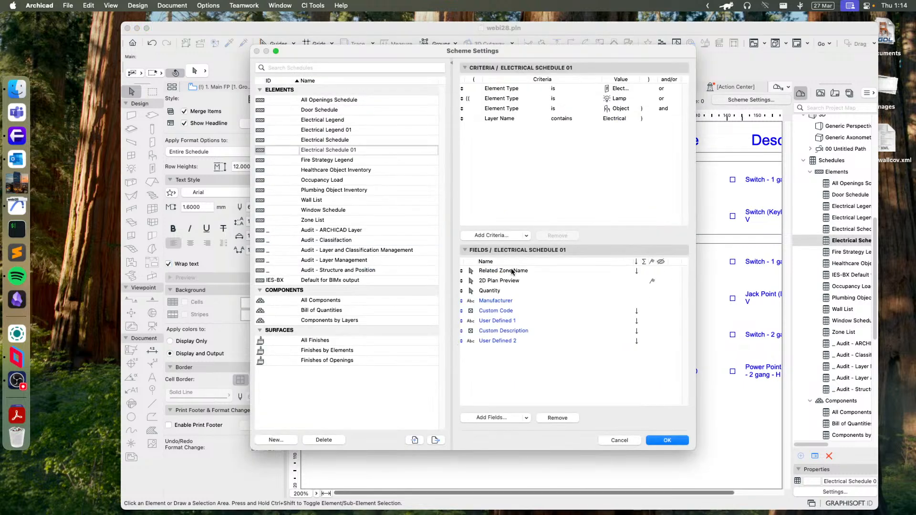
{"action": "left_click", "coordinate": [622, 439]}
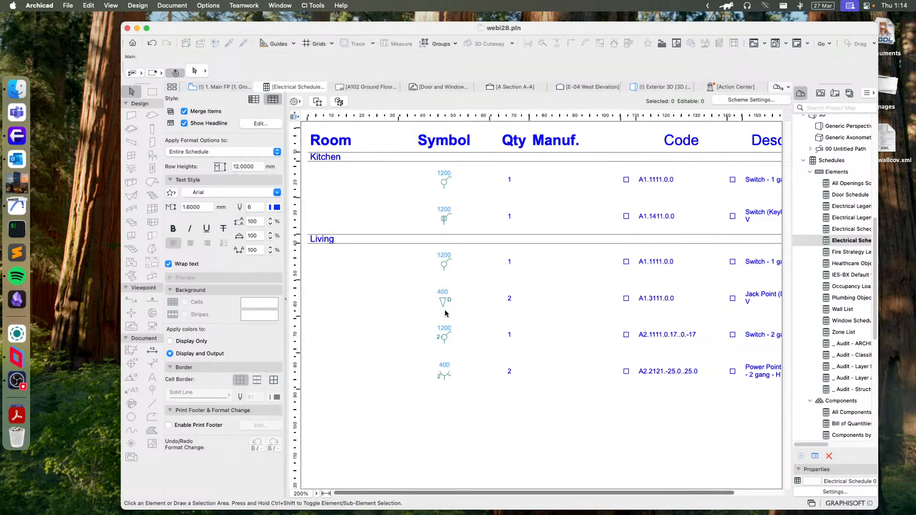
- Compare the electrical elements on the ground floor plan with the rooms, symbols, codes and descriptions in Electrical Schedule 01
{"action": "left_click", "coordinate": [222, 87]}
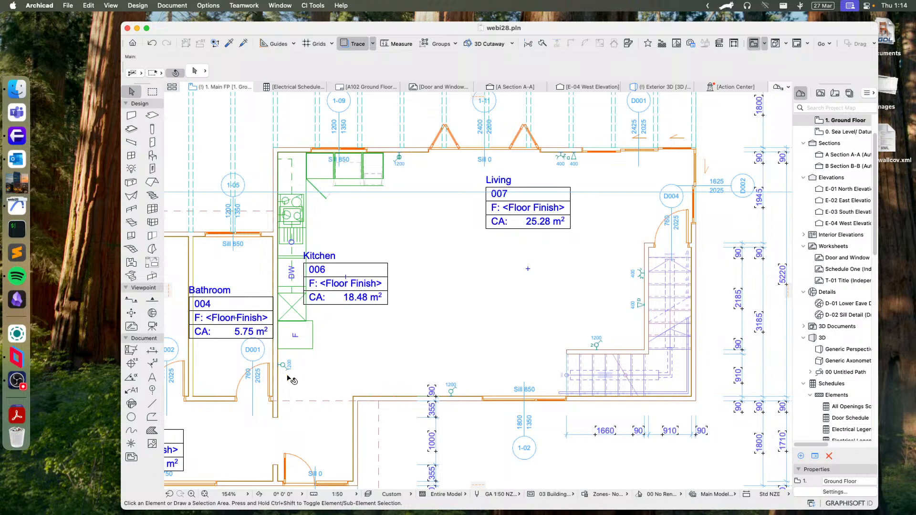
{"action": "left_click", "coordinate": [291, 87]}
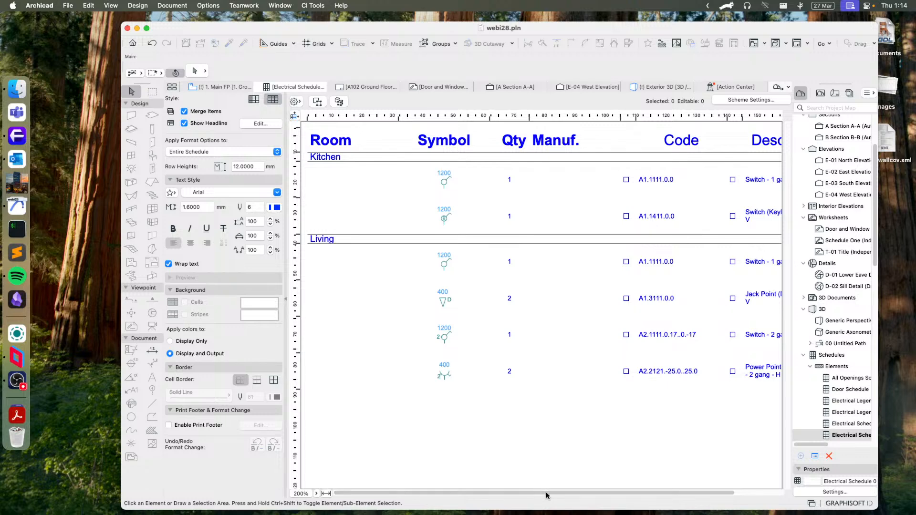
{"action": "scroll", "coordinate": [546, 491], "scroll_direction": "right", "scroll_amount": 3}
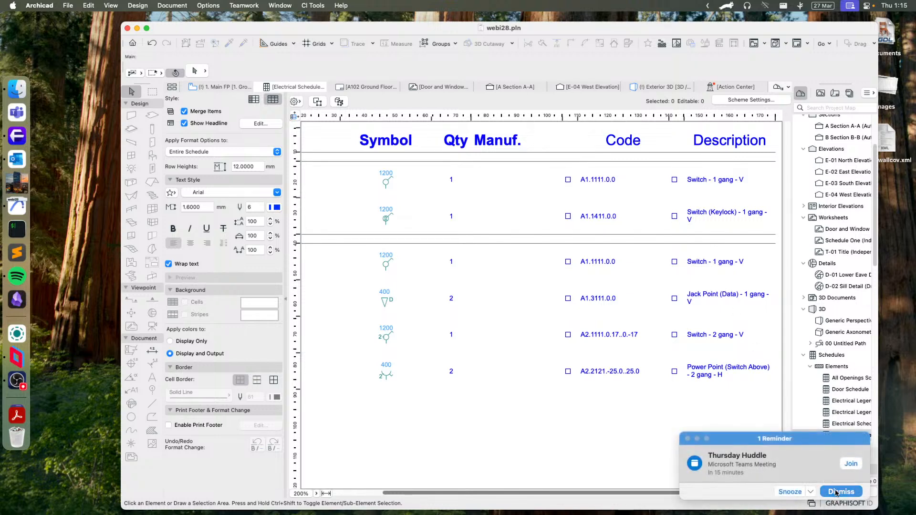
{"action": "left_click", "coordinate": [836, 493]}
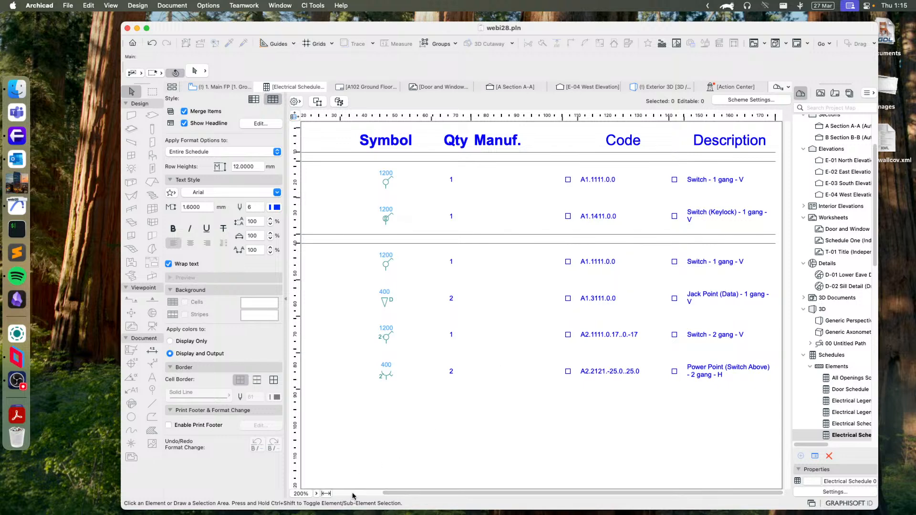
{"action": "scroll", "coordinate": [352, 492], "scroll_direction": "left", "scroll_amount": 5}
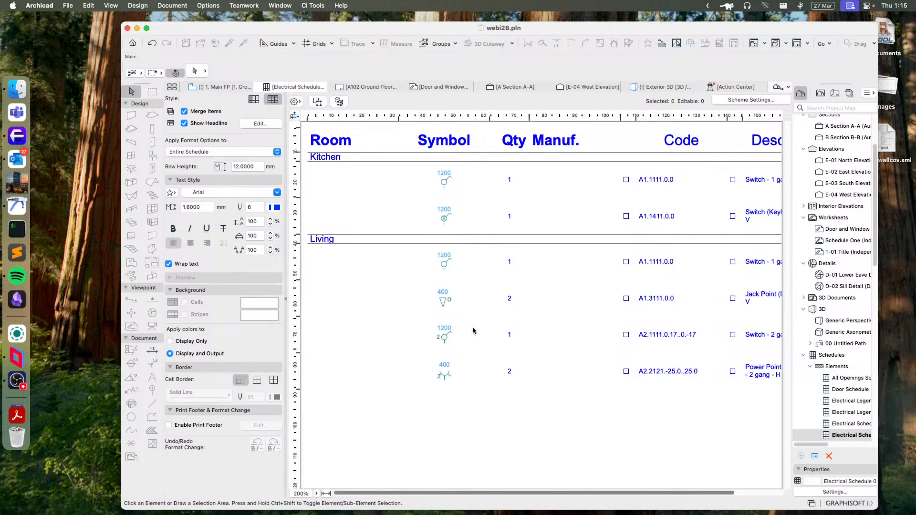
{"action": "left_click_drag", "start_coordinate": [697, 495], "coordinate": [746, 496]}
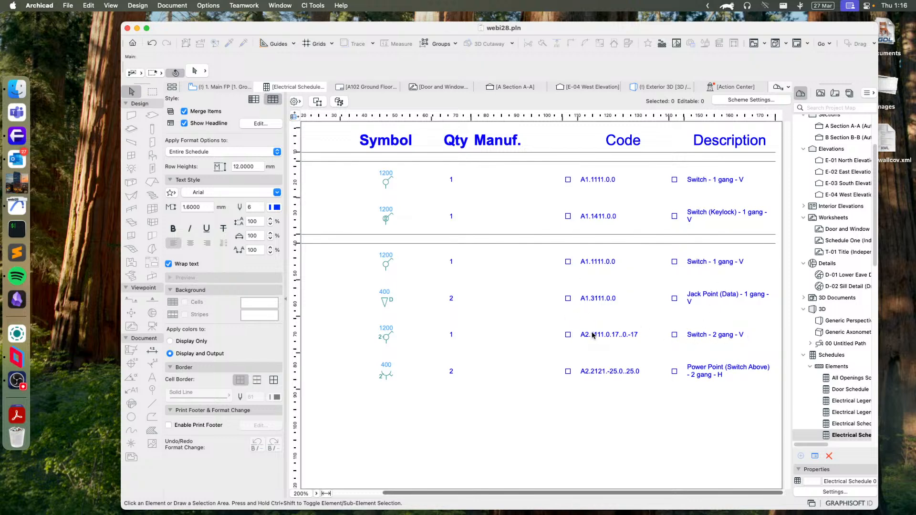
- Hide the Custom Code and User Defined 1 fields in the Electrical Schedule 01 scheme and apply the change
{"action": "left_click", "coordinate": [752, 100]}
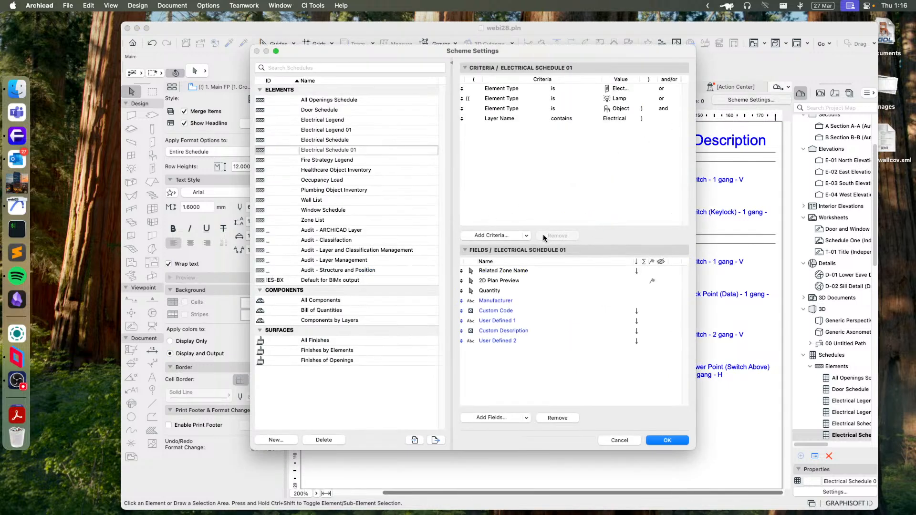
{"action": "left_click_drag", "start_coordinate": [546, 56], "coordinate": [525, 95]}
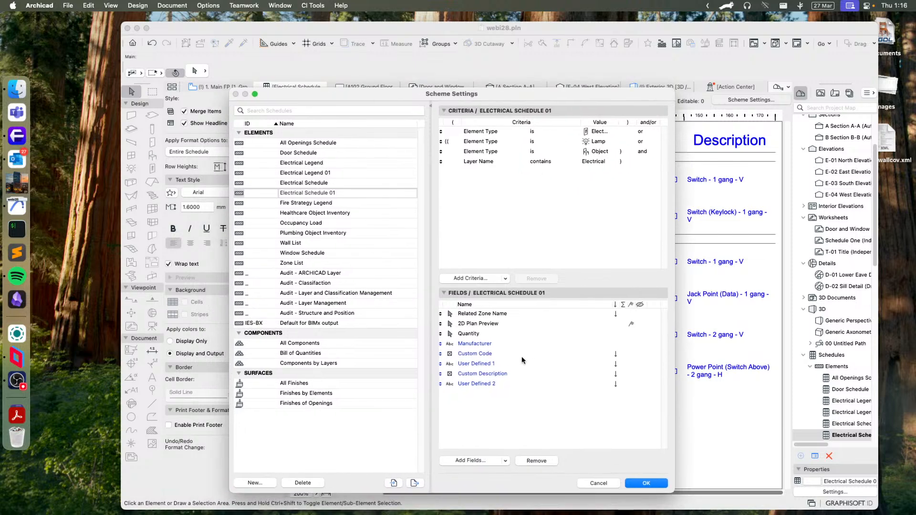
{"action": "left_click", "coordinate": [627, 347]}
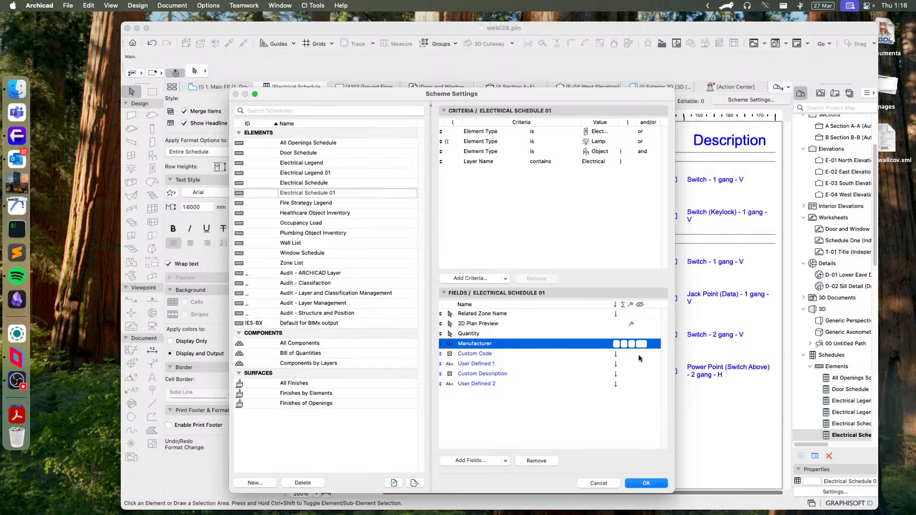
{"action": "left_click", "coordinate": [639, 356]}
{"action": "left_click", "coordinate": [641, 354]}
{"action": "left_click", "coordinate": [641, 362]}
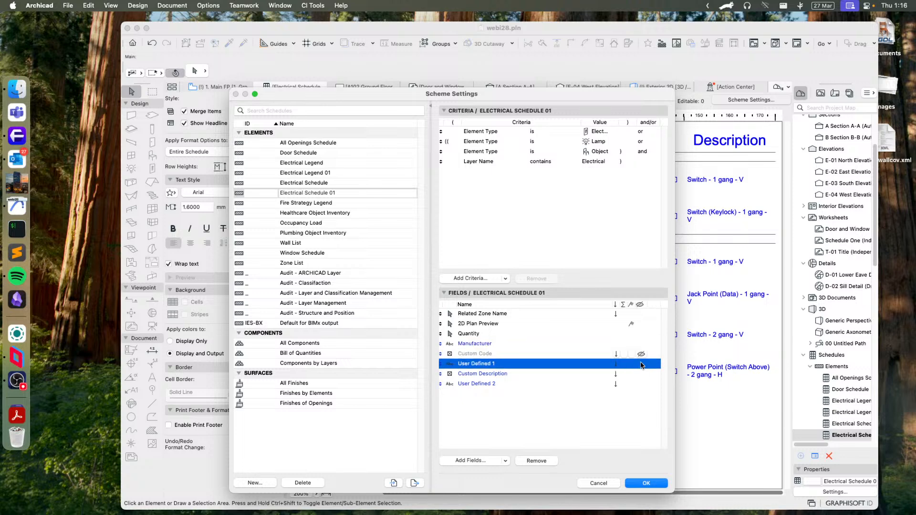
{"action": "left_click", "coordinate": [641, 364]}
{"action": "left_click", "coordinate": [646, 483]}
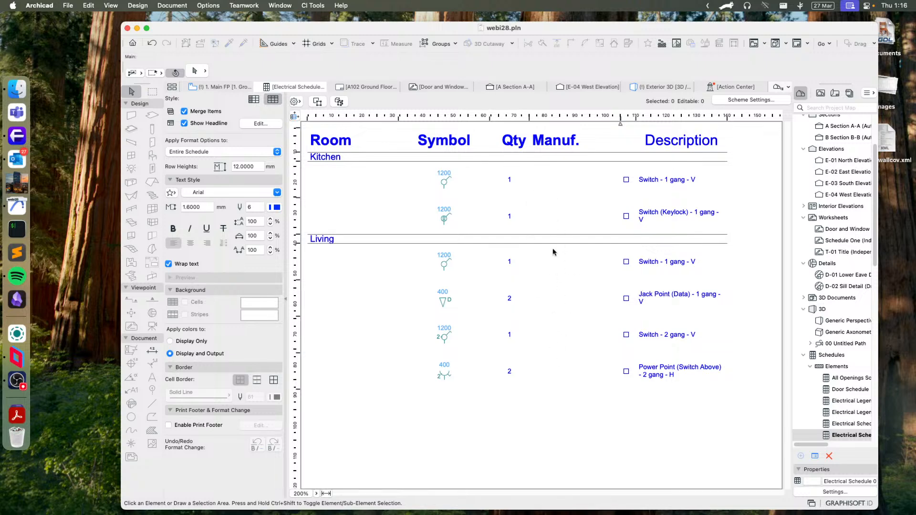
- On the ground floor plan, enter "Jim's Light" as the manufacturer in the product data of the two-gang switch beside the Living room stairs
{"action": "left_click", "coordinate": [221, 87]}
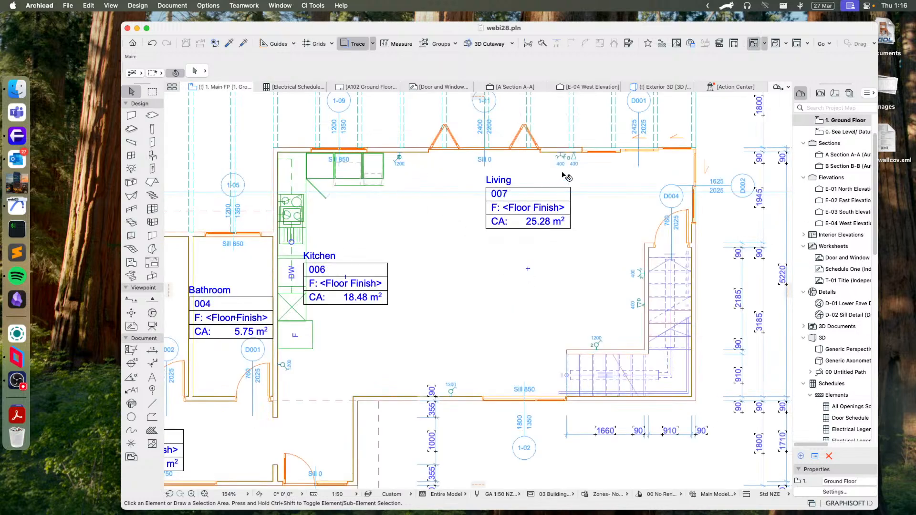
{"action": "left_click", "coordinate": [597, 345]}
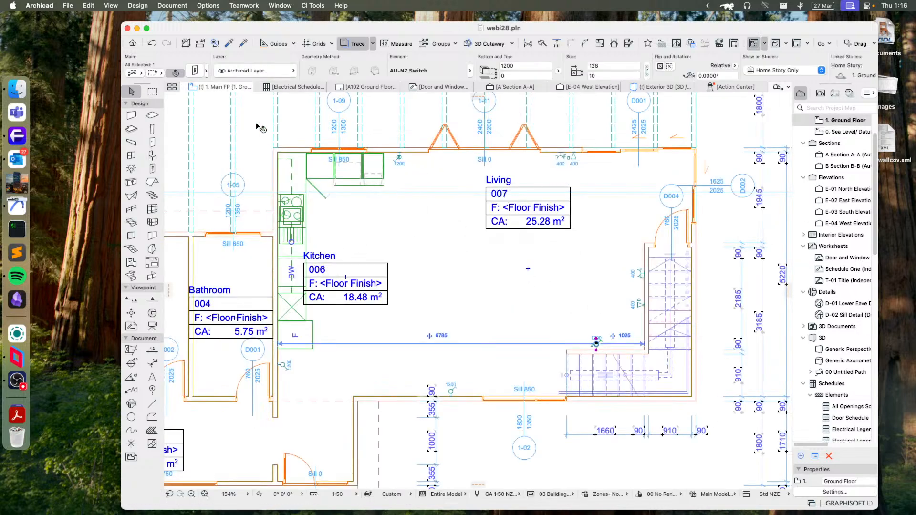
{"action": "left_click", "coordinate": [196, 70]}
{"action": "left_click", "coordinate": [586, 200]}
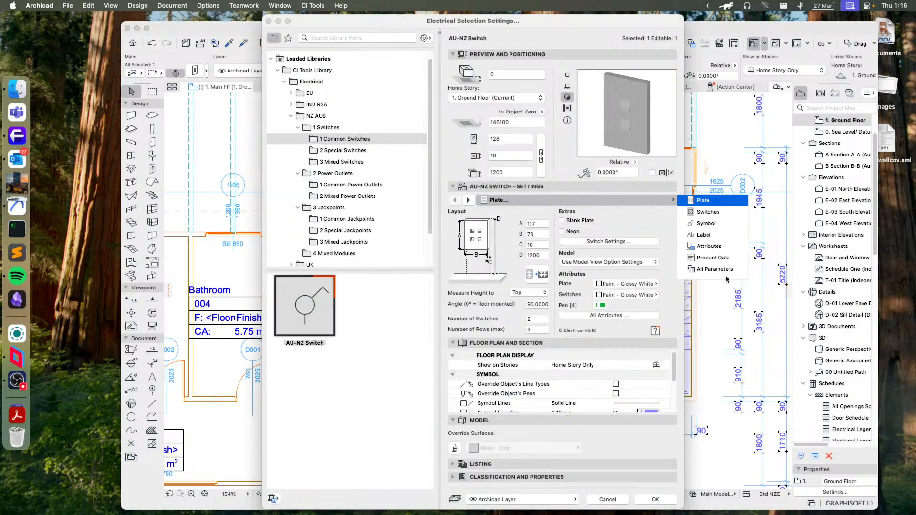
{"action": "left_click", "coordinate": [713, 258]}
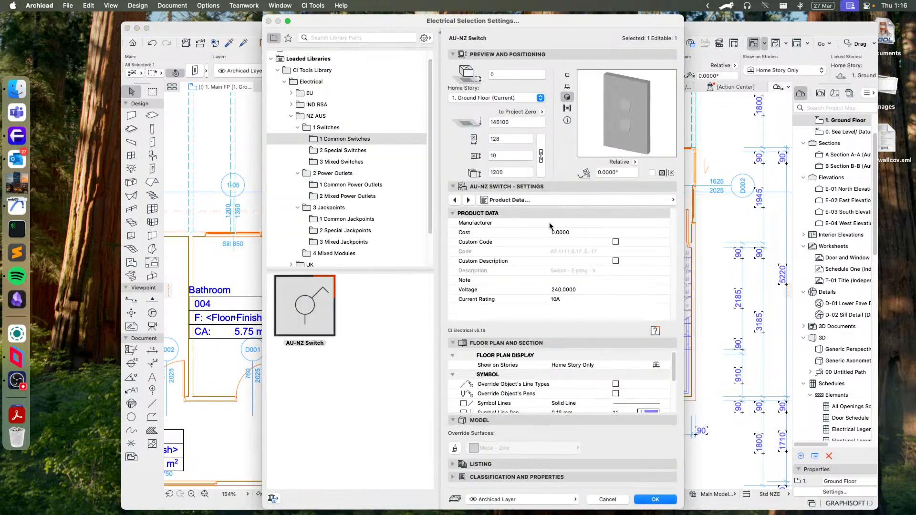
{"action": "left_click", "coordinate": [569, 223]}
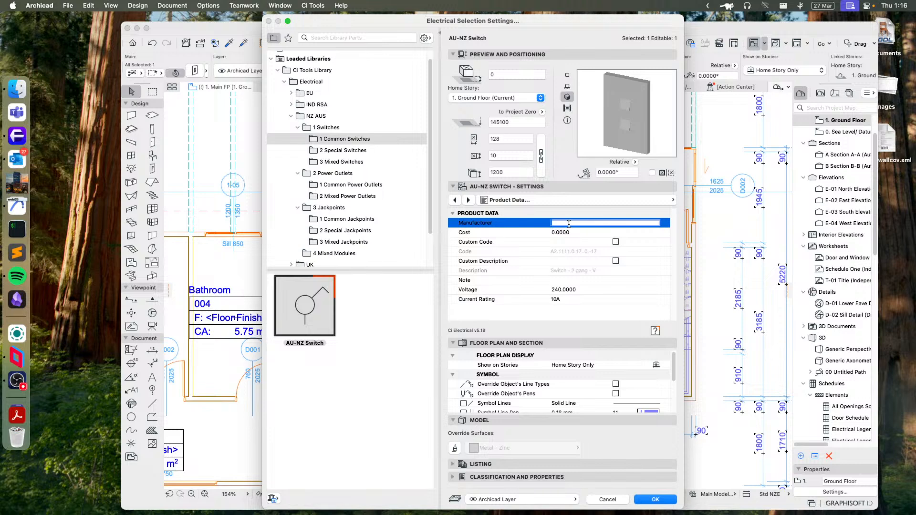
{"action": "type", "text": "Jim's Light"}
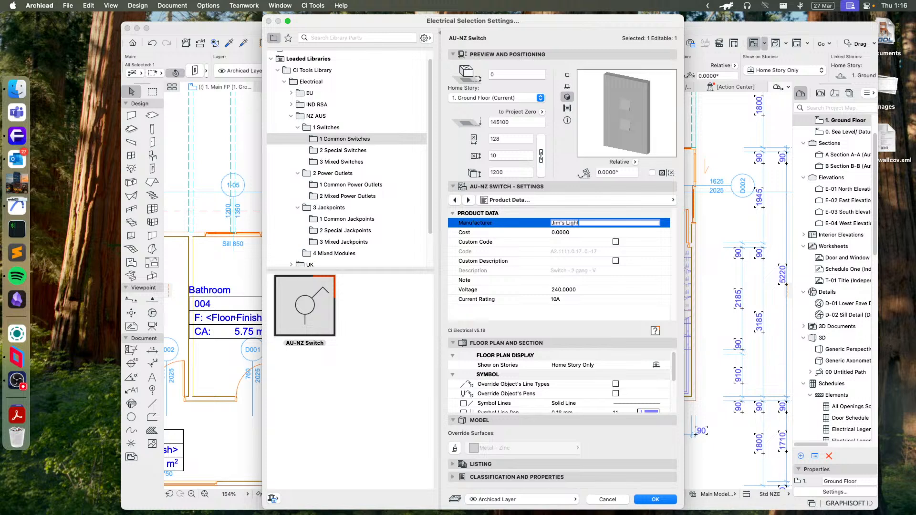
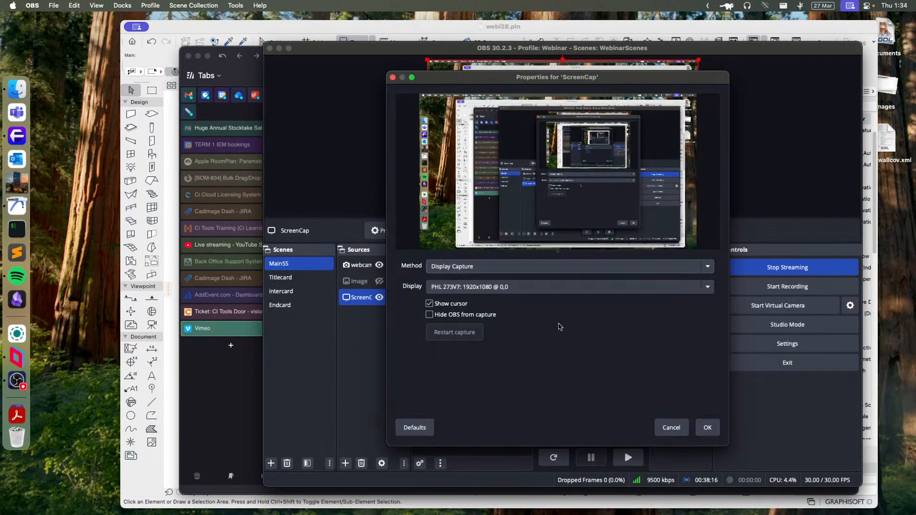
- Close the ScreenCap source properties in OBS and switch to Archicad's ground floor plan showing the cable tray
{"action": "left_click", "coordinate": [707, 427]}
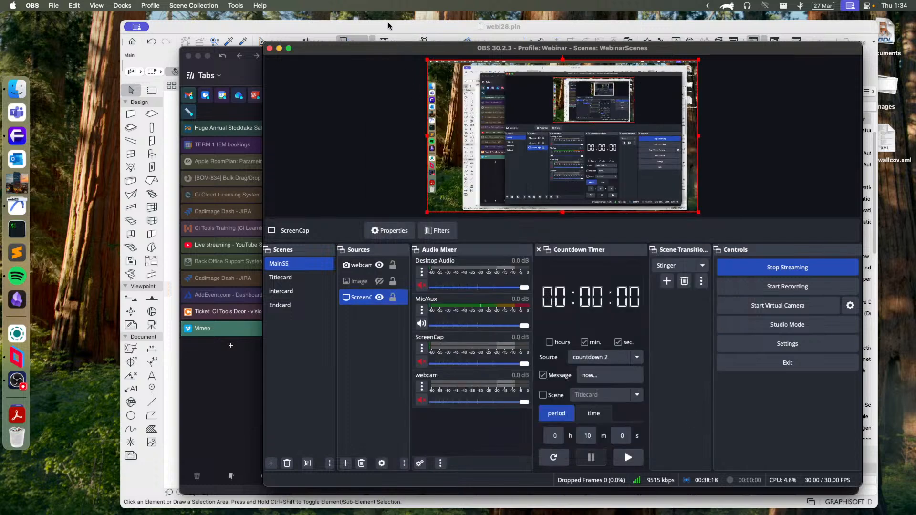
{"action": "left_click", "coordinate": [388, 26]}
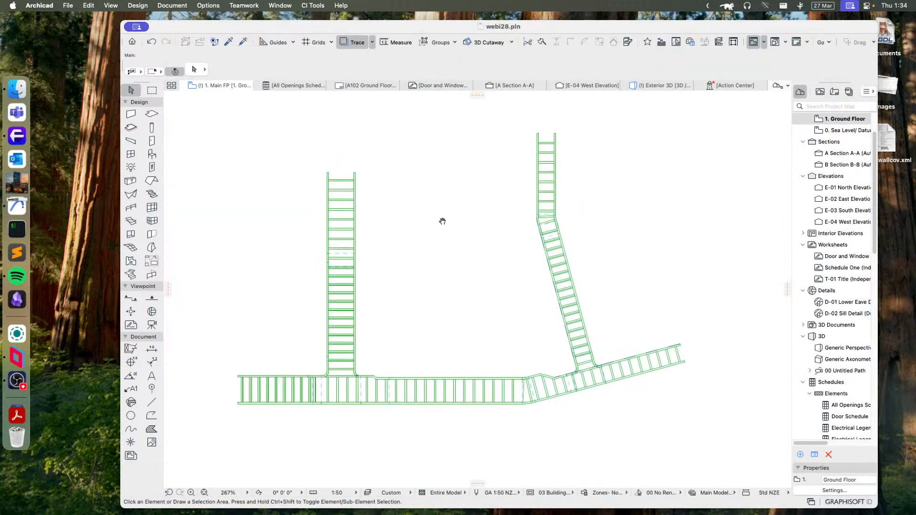
{"action": "middle_click_drag", "start_coordinate": [437, 224], "coordinate": [437, 244]}
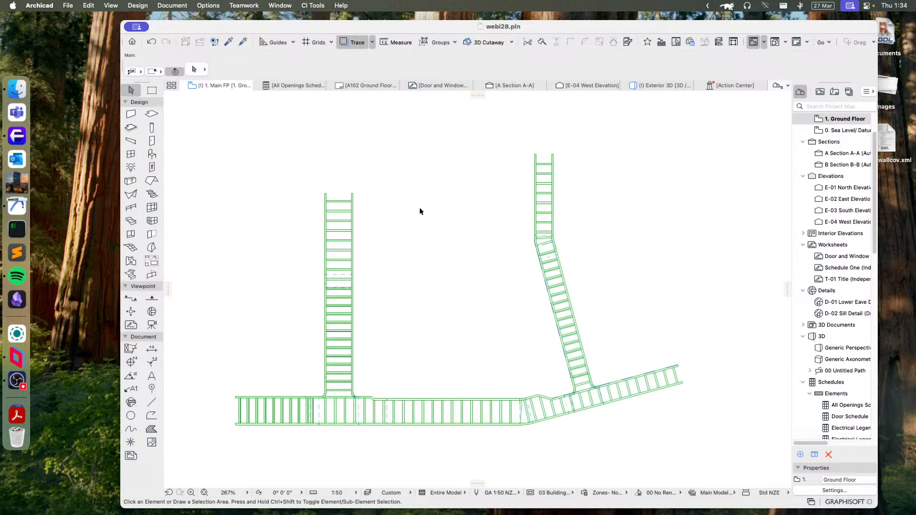
{"action": "left_click_drag", "start_coordinate": [307, 149], "coordinate": [600, 434]}
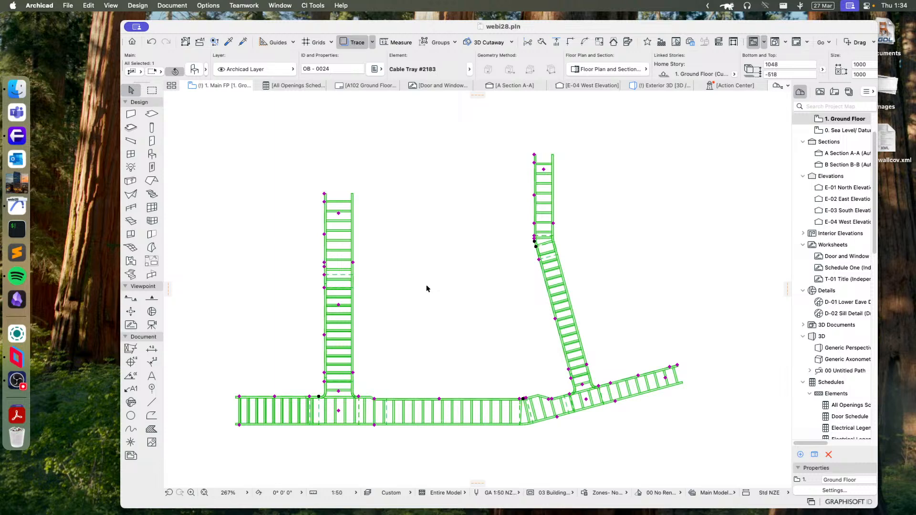
{"action": "left_click", "coordinate": [392, 291]}
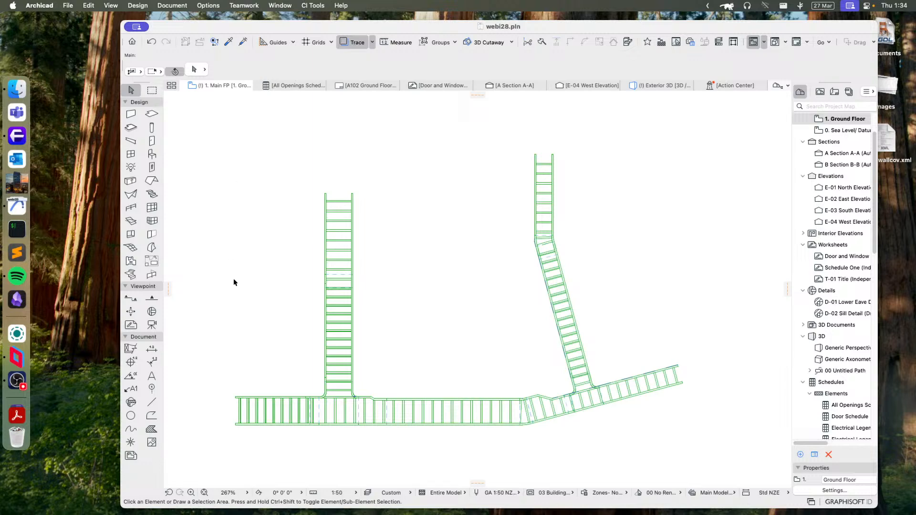
- Set the plan-view symbol of the whole ladder-style cable tray to Basic Symbol
{"action": "left_click_drag", "start_coordinate": [239, 133], "coordinate": [700, 452]}
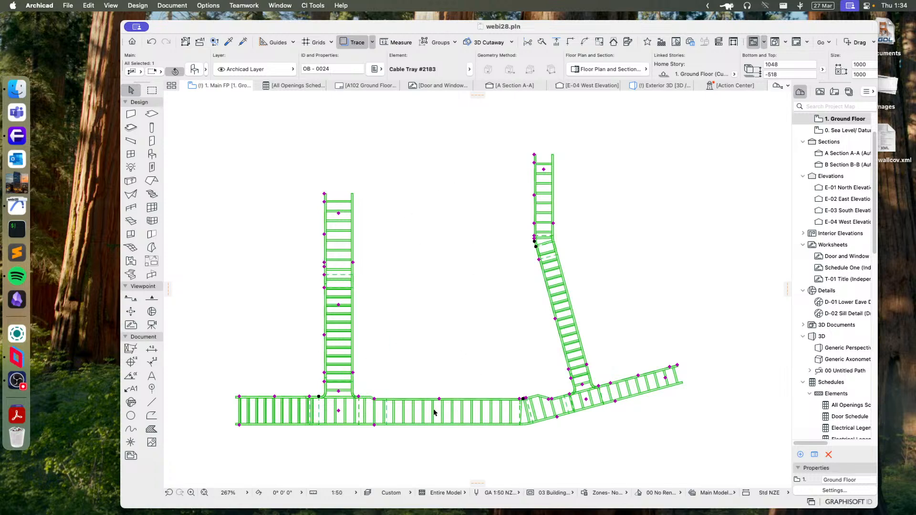
{"action": "left_click", "coordinate": [195, 70]}
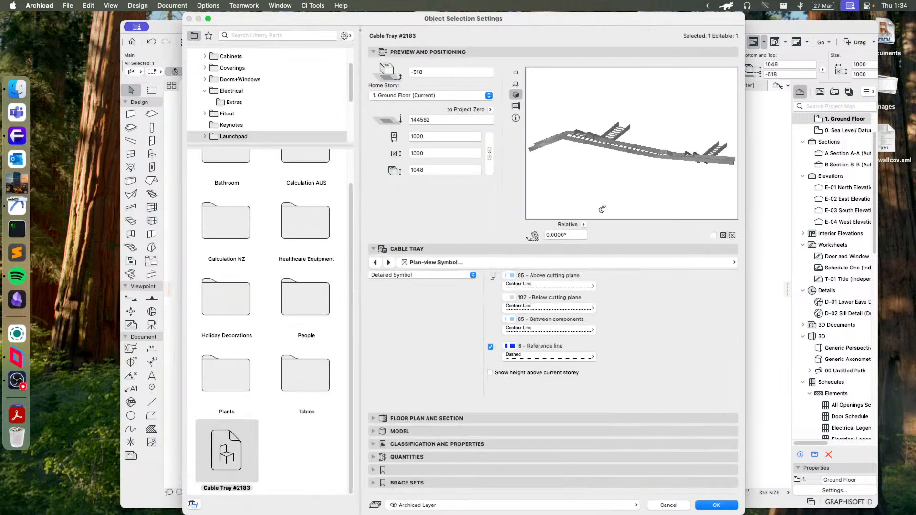
{"action": "left_click", "coordinate": [617, 262]}
{"action": "left_click", "coordinate": [617, 267]}
{"action": "left_click", "coordinate": [409, 275]}
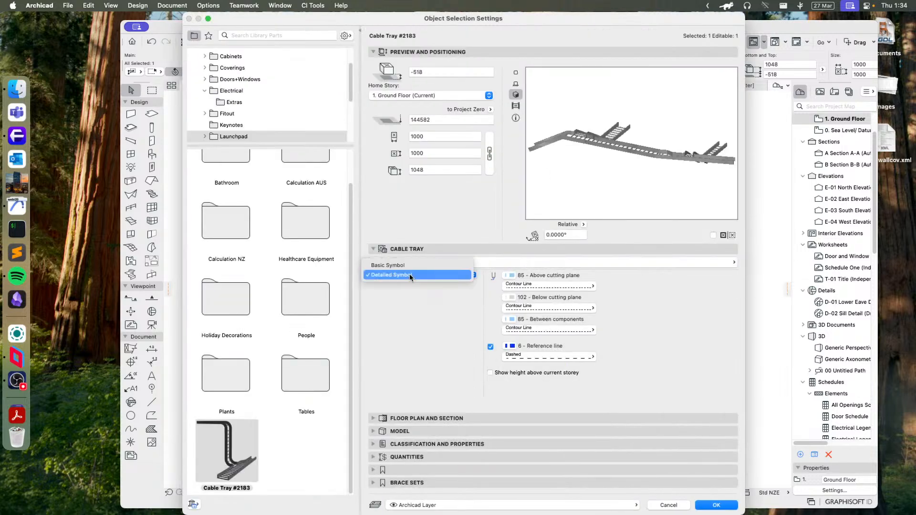
{"action": "left_click", "coordinate": [390, 265]}
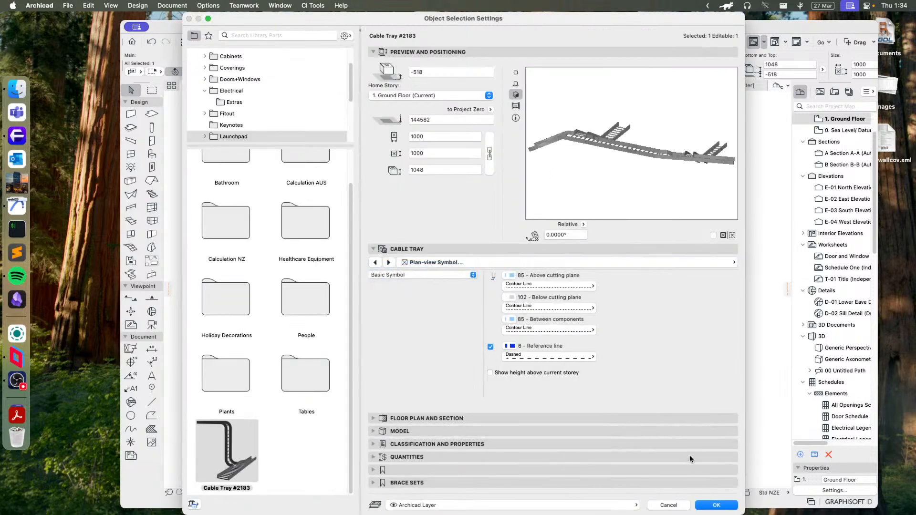
{"action": "left_click", "coordinate": [719, 505]}
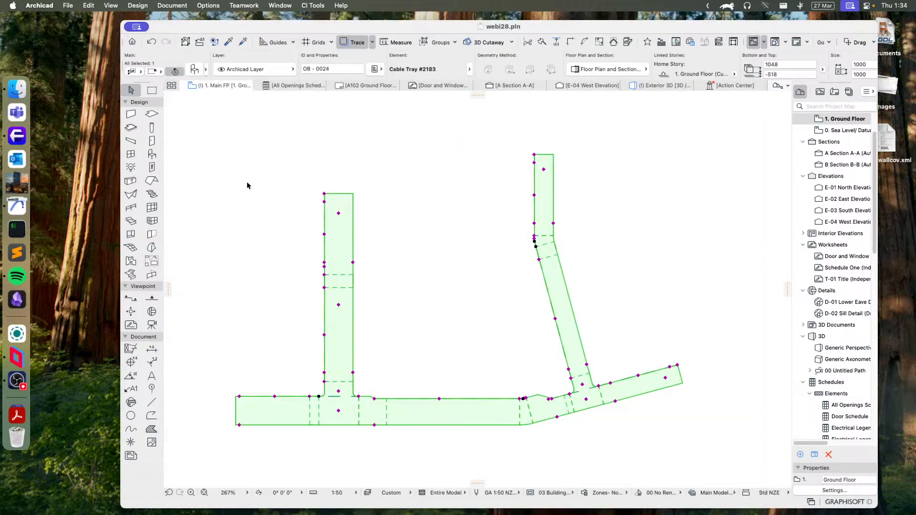
- Reset the selected cable tray object to its default settings and apply the change
{"action": "left_click", "coordinate": [196, 69]}
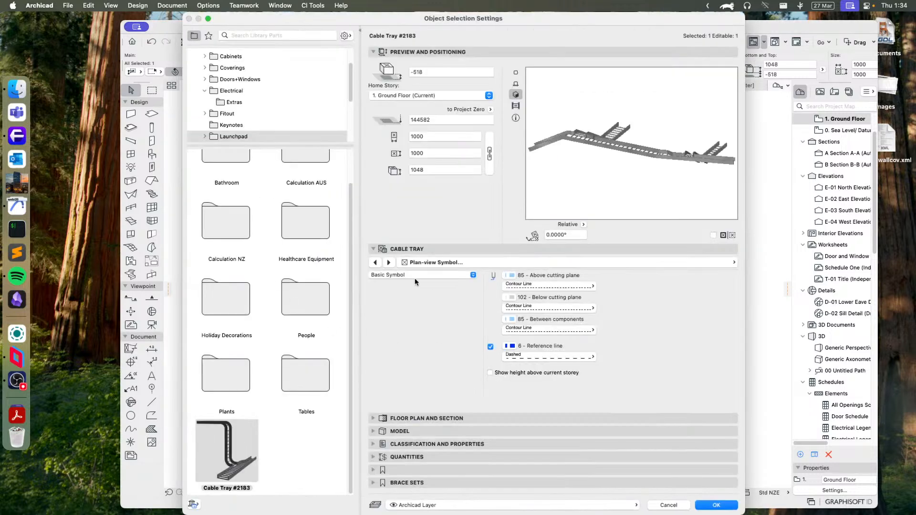
{"action": "right_click", "coordinate": [228, 454]}
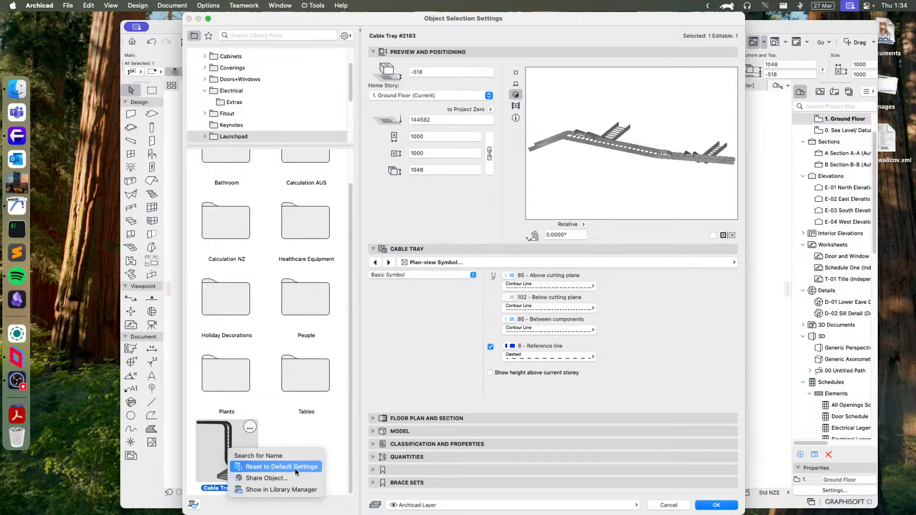
{"action": "left_click", "coordinate": [295, 468]}
{"action": "left_click", "coordinate": [719, 505]}
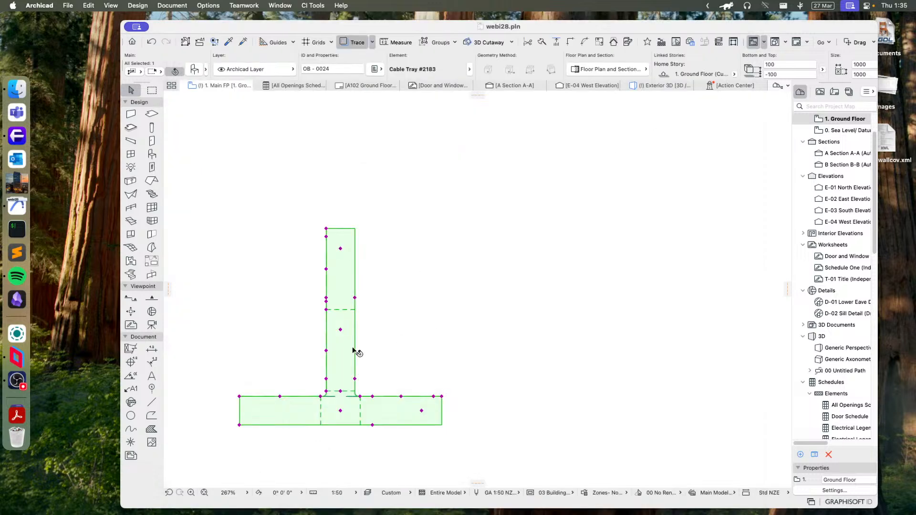
- Lengthen the horizontal cable tray run beyond the T-branch and narrow that part of the run with a taper
{"action": "scroll", "coordinate": [419, 338], "scroll_direction": "up", "scroll_amount": 2}
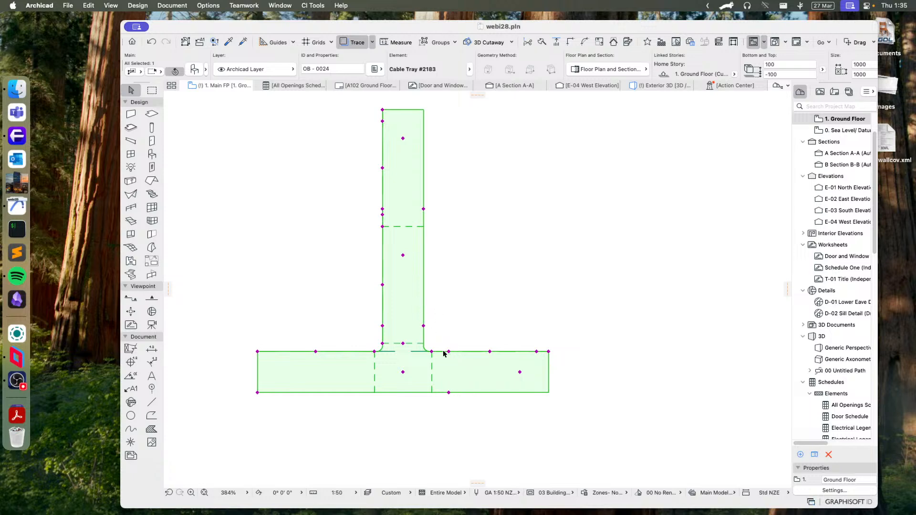
{"action": "left_click", "coordinate": [433, 351]}
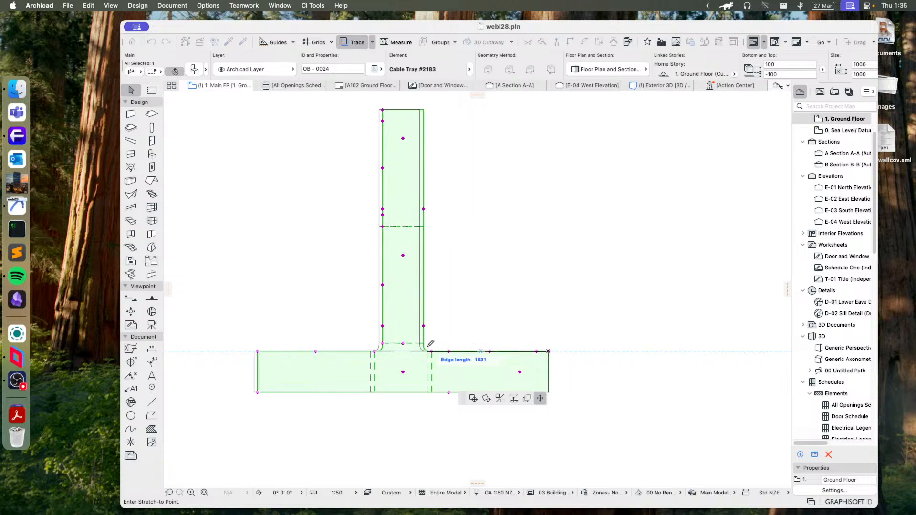
{"action": "left_click", "coordinate": [355, 346]}
{"action": "middle_click_drag", "start_coordinate": [380, 359], "coordinate": [434, 354]}
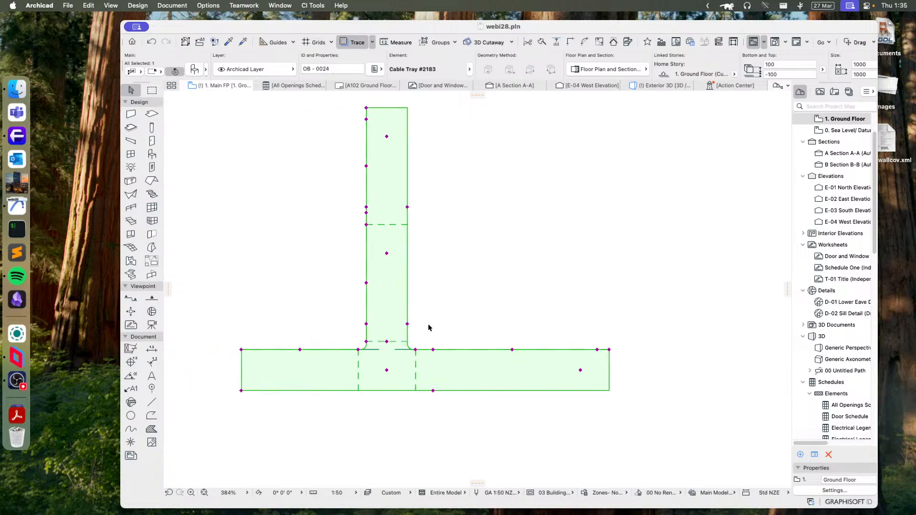
{"action": "left_click", "coordinate": [432, 351]}
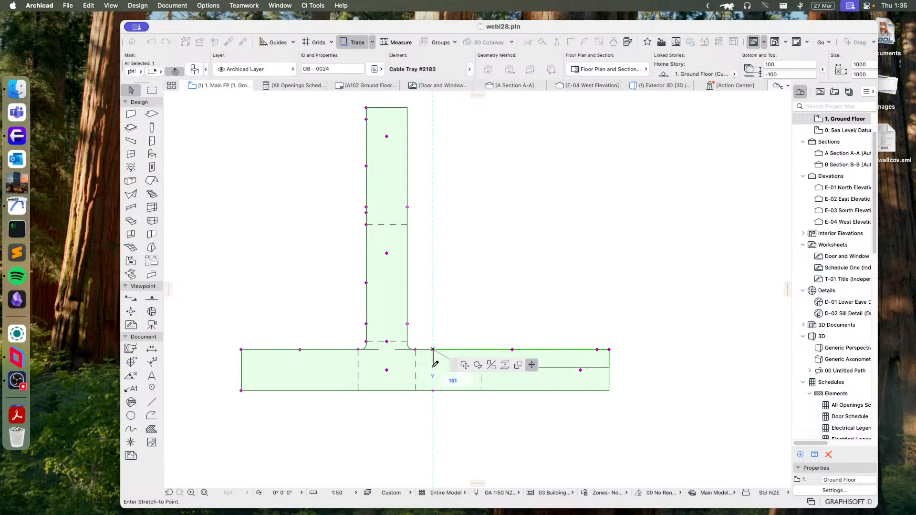
{"action": "left_click", "coordinate": [433, 367]}
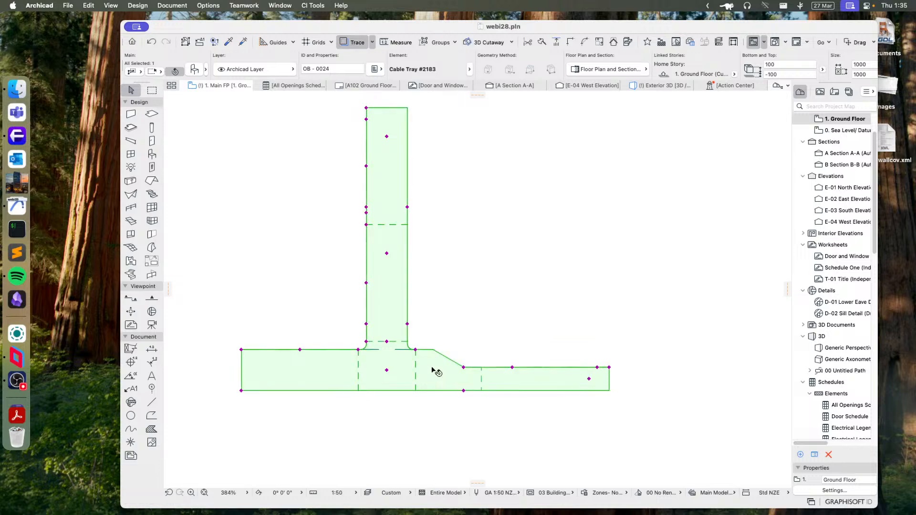
- Bend a new section off the narrowed end of the cable tray at 45° and lengthen the straight before the bend
{"action": "left_click", "coordinate": [512, 367]}
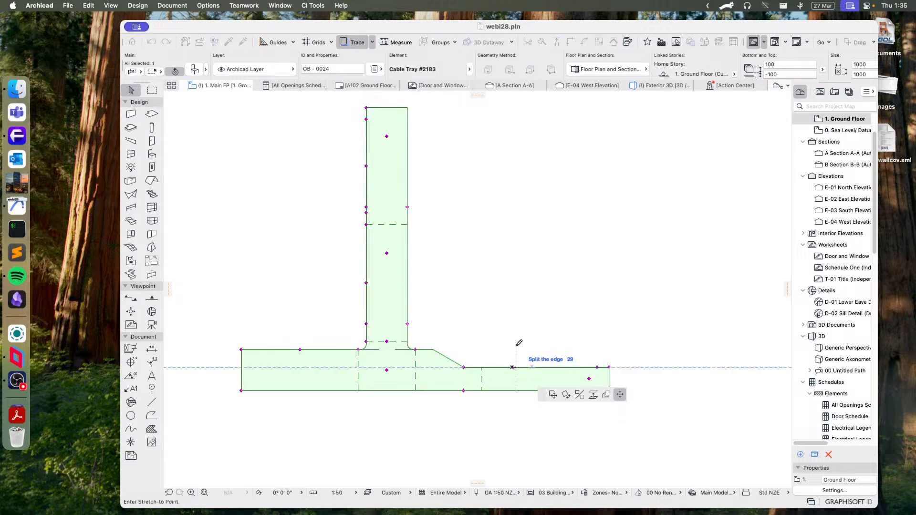
{"action": "left_click", "coordinate": [519, 342]}
{"action": "left_click", "coordinate": [608, 367]}
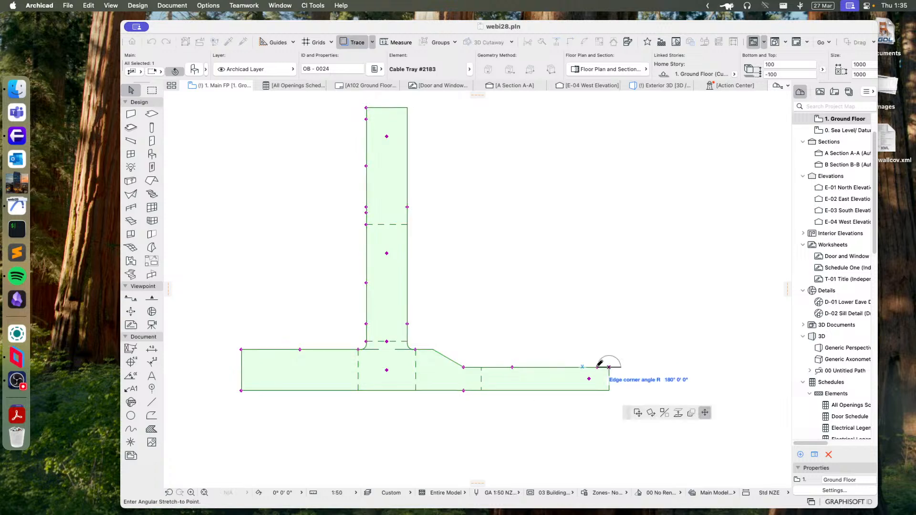
{"action": "left_click", "coordinate": [661, 314]}
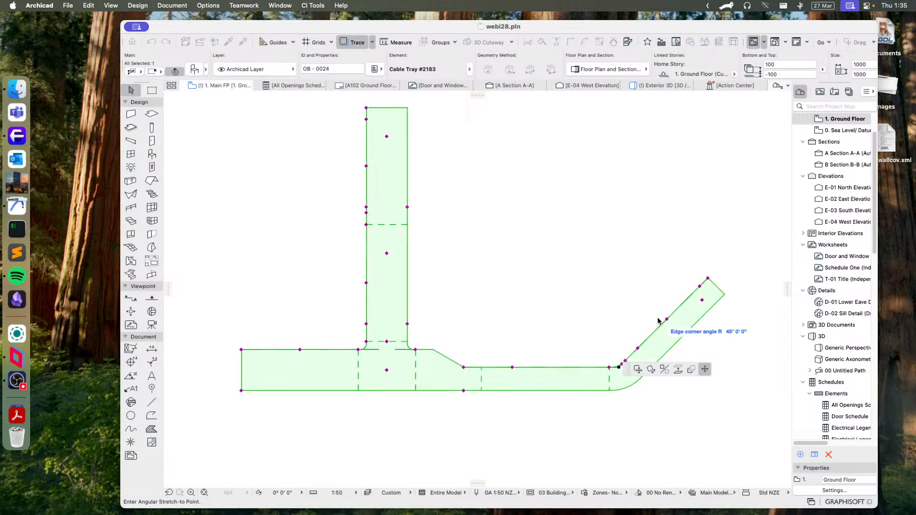
{"action": "left_click", "coordinate": [610, 368]}
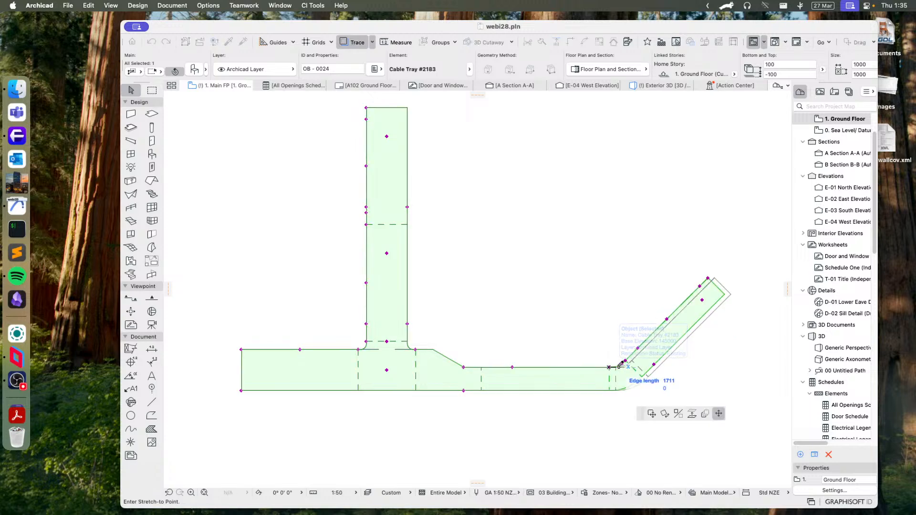
{"action": "left_click", "coordinate": [661, 371]}
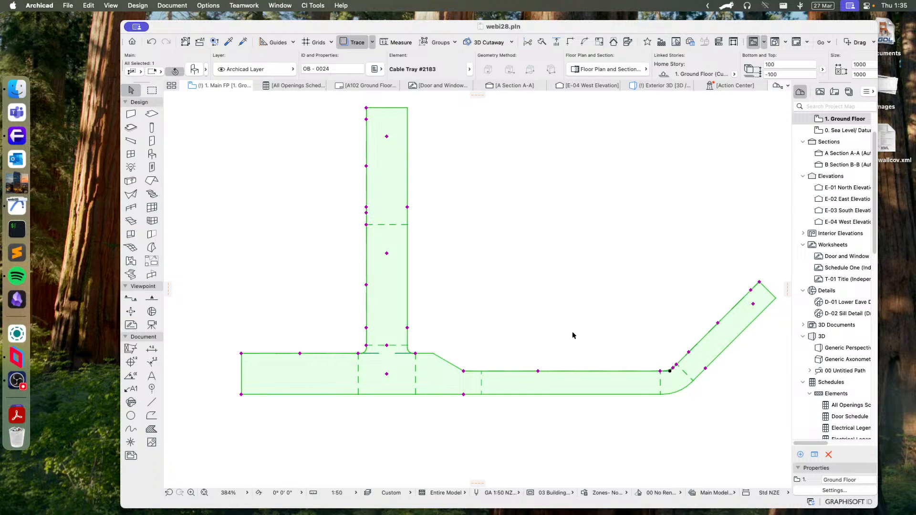
- Add a perpendicular branch about 576 mm long from the end of the angled section, and stretch the branch further outward
{"action": "scroll", "coordinate": [573, 335], "scroll_direction": "up", "scroll_amount": 2}
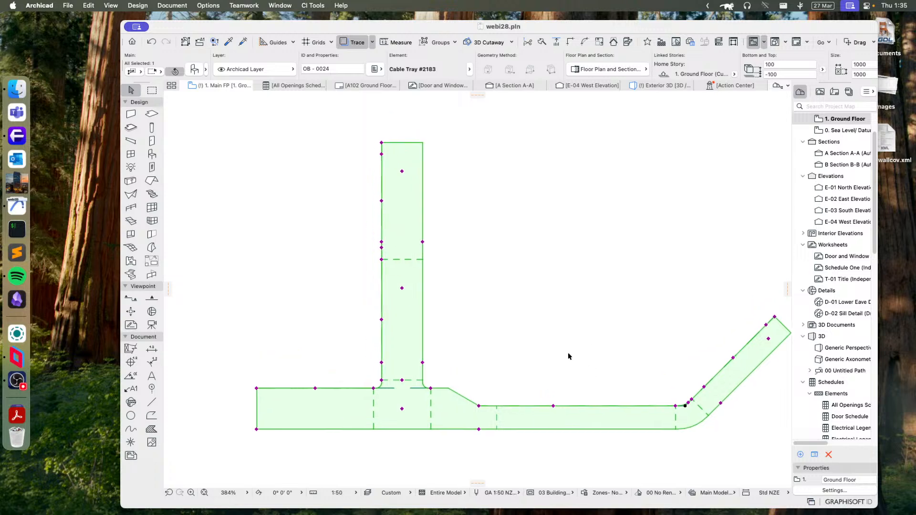
{"action": "left_click", "coordinate": [768, 339]}
{"action": "middle_click_drag", "start_coordinate": [736, 346], "coordinate": [597, 306]}
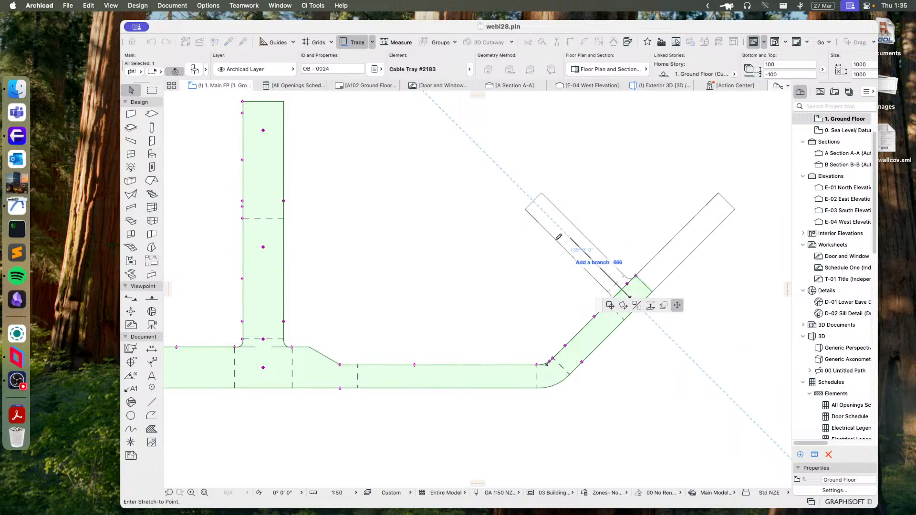
{"action": "left_click", "coordinate": [589, 244]}
{"action": "middle_click_drag", "start_coordinate": [531, 279], "coordinate": [569, 360]}
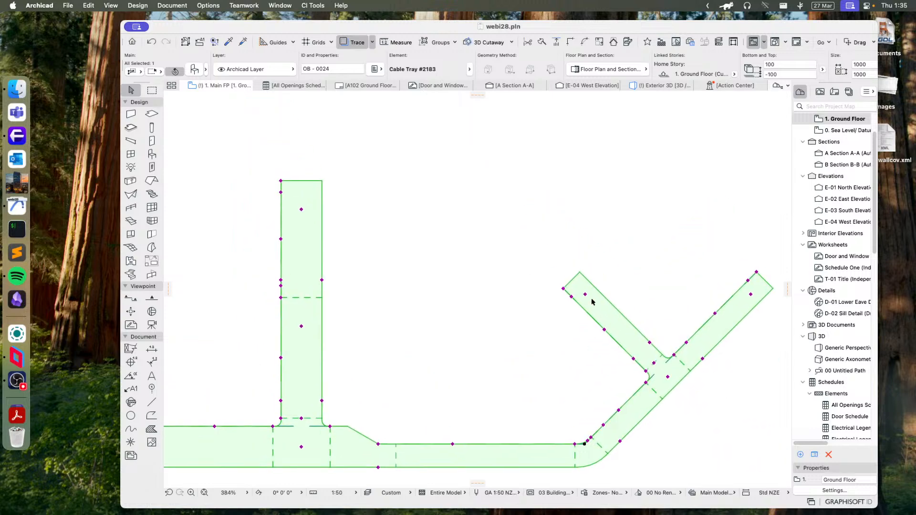
{"action": "left_click", "coordinate": [564, 289]}
{"action": "left_click", "coordinate": [493, 224]}
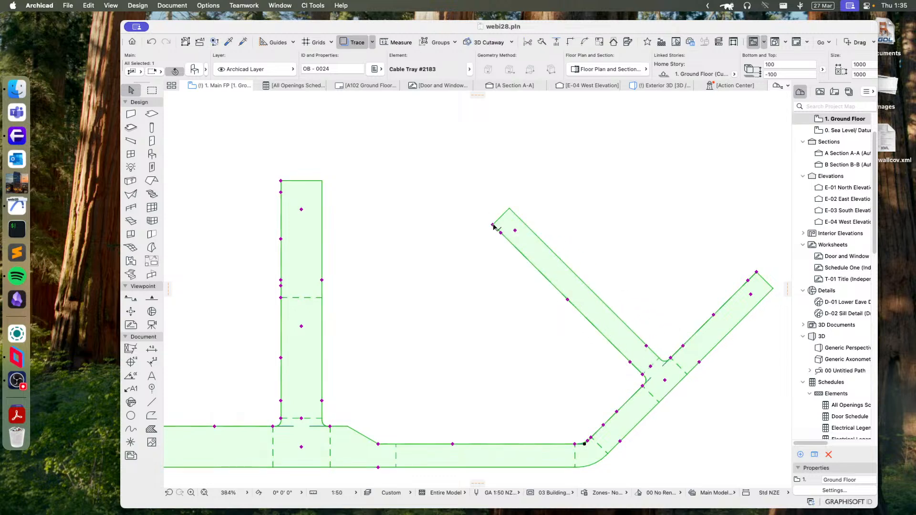
- Add a second perpendicular branch about 599 mm long from the far end of the new branch, pointing up and right
{"action": "left_click", "coordinate": [514, 231]}
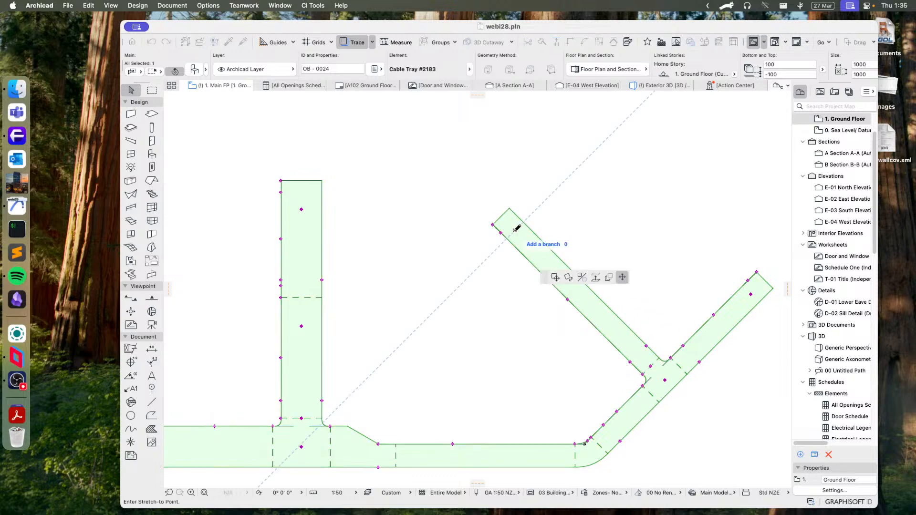
{"action": "left_click", "coordinate": [572, 182]}
{"action": "scroll", "coordinate": [587, 309], "scroll_direction": "down", "scroll_amount": 3}
{"action": "scroll", "coordinate": [577, 344], "scroll_direction": "down", "scroll_amount": 3}
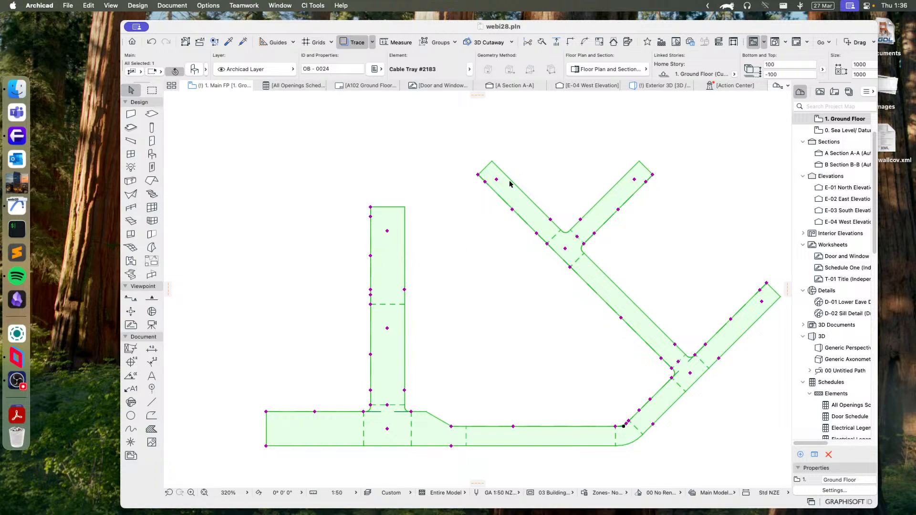
{"action": "left_click", "coordinate": [479, 236]}
{"action": "left_click", "coordinate": [549, 239]}
{"action": "middle_click_drag", "start_coordinate": [568, 301], "coordinate": [520, 301]}
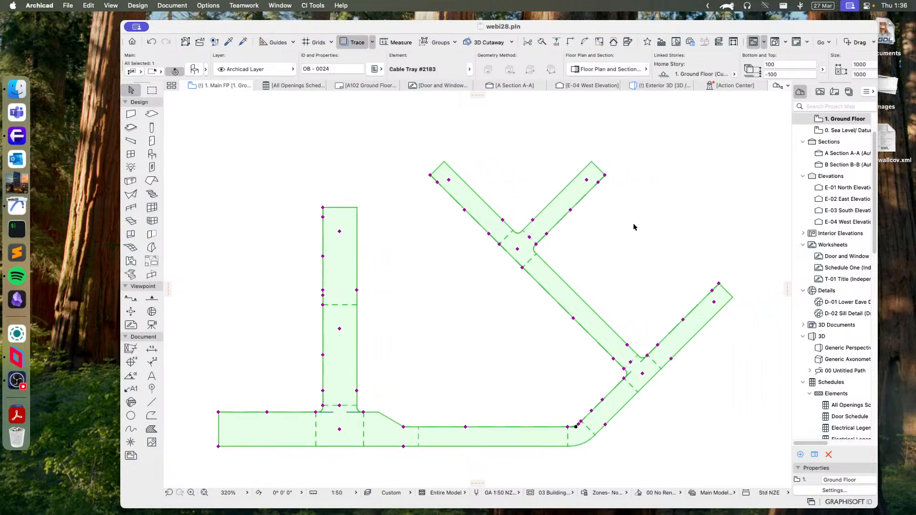
- Show the selected cable tray in the 3D view
{"action": "right_click", "coordinate": [457, 178]}
{"action": "left_click", "coordinate": [518, 387]}
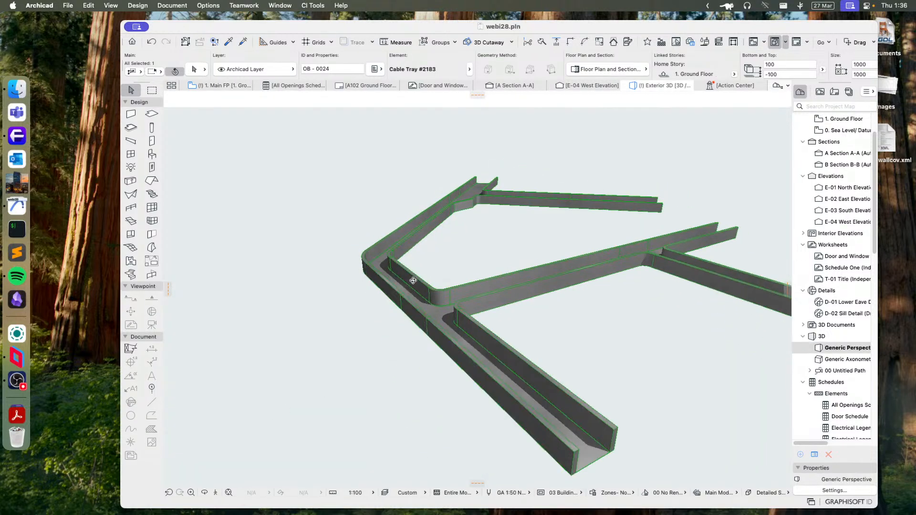
{"action": "left_click", "coordinate": [512, 302]}
{"action": "key", "text": "Escape"}
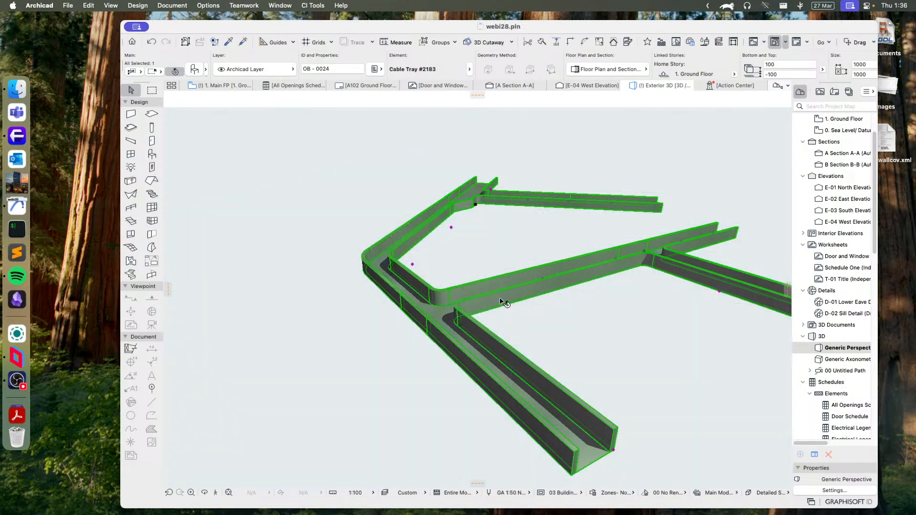
- Slope the outer section of the wide T-branch downward in the 3D view using the edge rise
{"action": "middle_click_drag", "start_coordinate": [341, 245], "coordinate": [556, 264], "text": "shift"}
{"action": "mouse_move", "coordinate": [462, 267]}
{"action": "middle_mouse_down", "text": "shift"}
{"action": "mouse_move", "coordinate": [591, 260]}
{"action": "mouse_move", "coordinate": [594, 243]}
{"action": "mouse_move", "coordinate": [580, 262]}
{"action": "mouse_move", "coordinate": [691, 337]}
{"action": "mouse_move", "coordinate": [599, 290]}
{"action": "mouse_move", "coordinate": [538, 318]}
{"action": "middle_mouse_up", "text": "shift"}
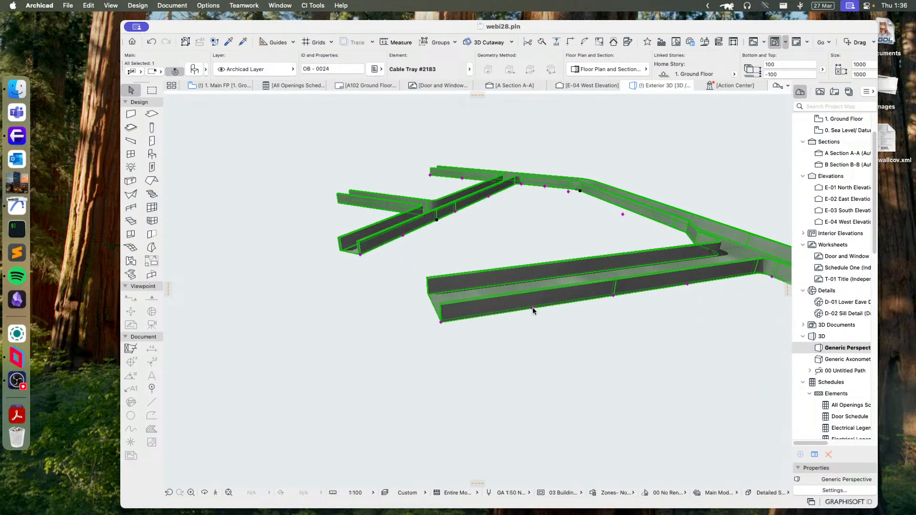
{"action": "left_click", "coordinate": [534, 310]}
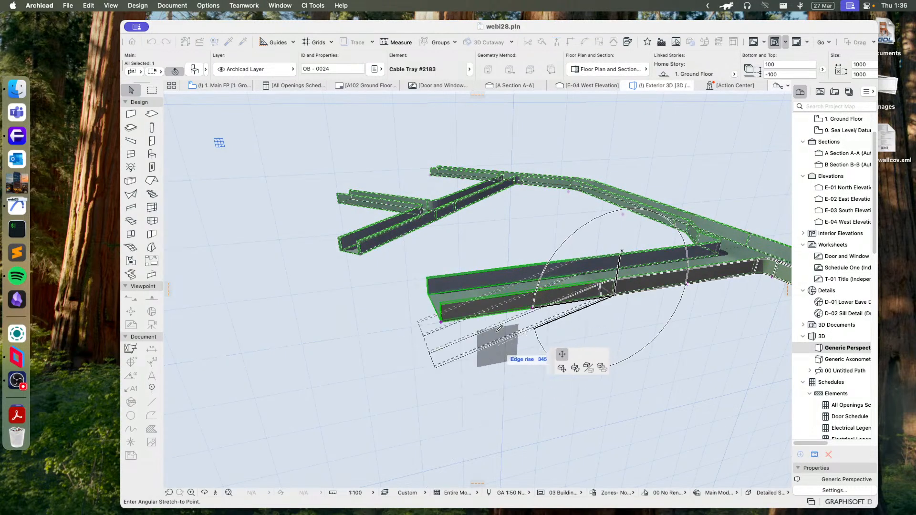
{"action": "left_click", "coordinate": [510, 372]}
{"action": "middle_click_drag", "start_coordinate": [561, 342], "coordinate": [579, 258], "text": "shift"}
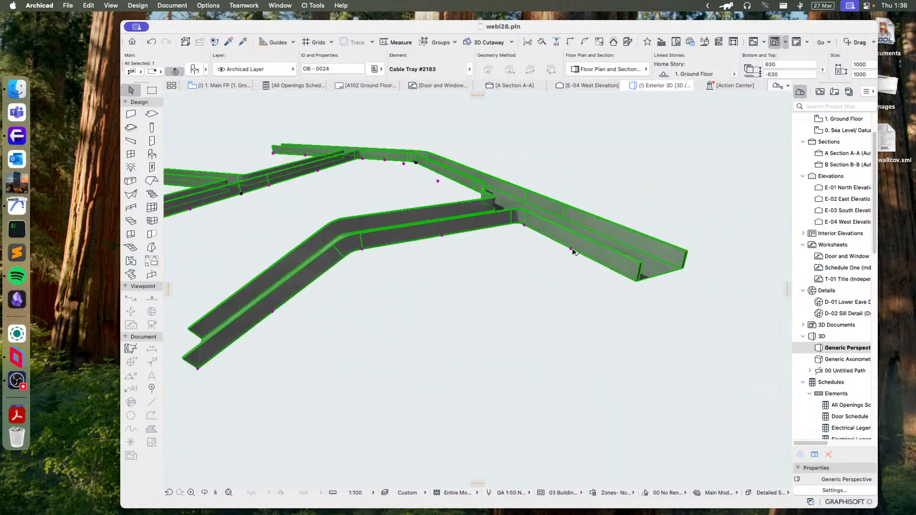
- Slope the wide main run beside the T-branch downward in 3D with an edge rise of 315°, and slope the narrow perpendicular branch upward
{"action": "left_click", "coordinate": [572, 249]}
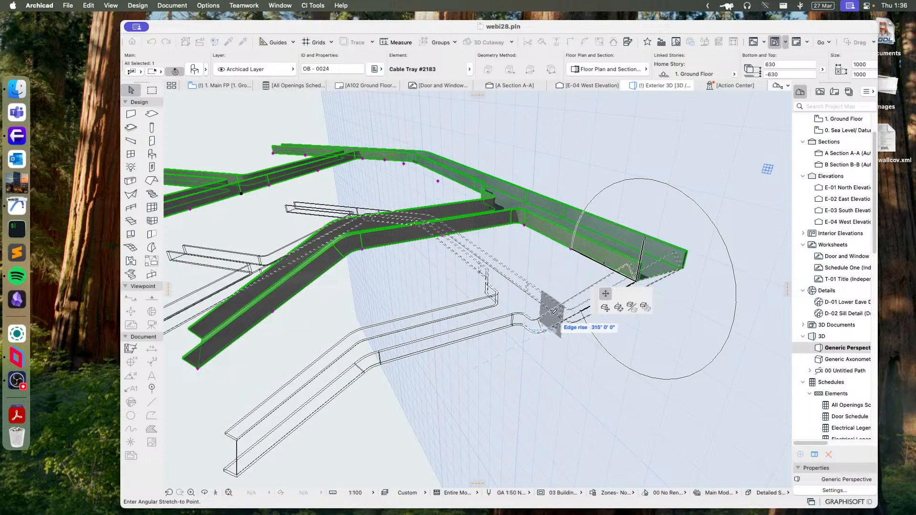
{"action": "left_click", "coordinate": [553, 312]}
{"action": "middle_click_drag", "start_coordinate": [408, 287], "coordinate": [474, 273], "text": "shift"}
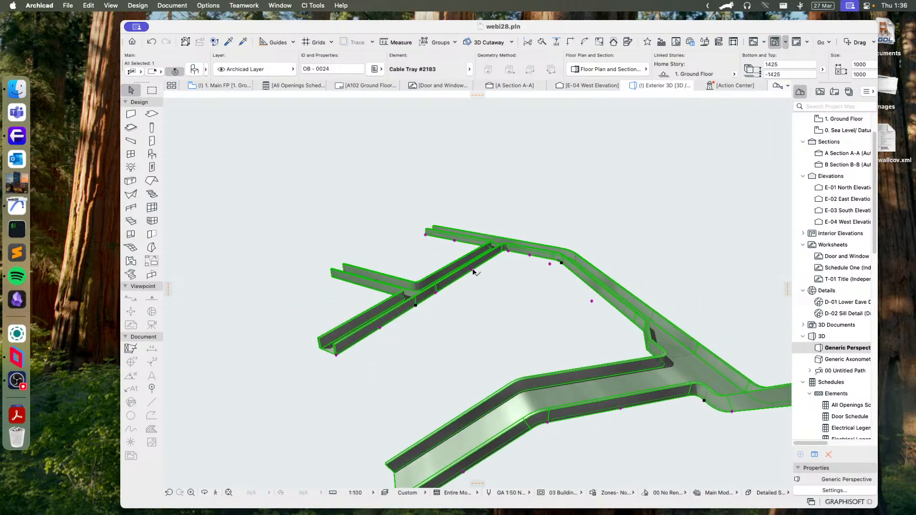
{"action": "left_click", "coordinate": [474, 272]}
{"action": "left_click", "coordinate": [483, 228]}
- Examine the sloped cable tray from several angles in 3D and compare it with its outline on the ground floor plan
{"action": "middle_click_drag", "start_coordinate": [567, 228], "coordinate": [382, 265], "text": "shift"}
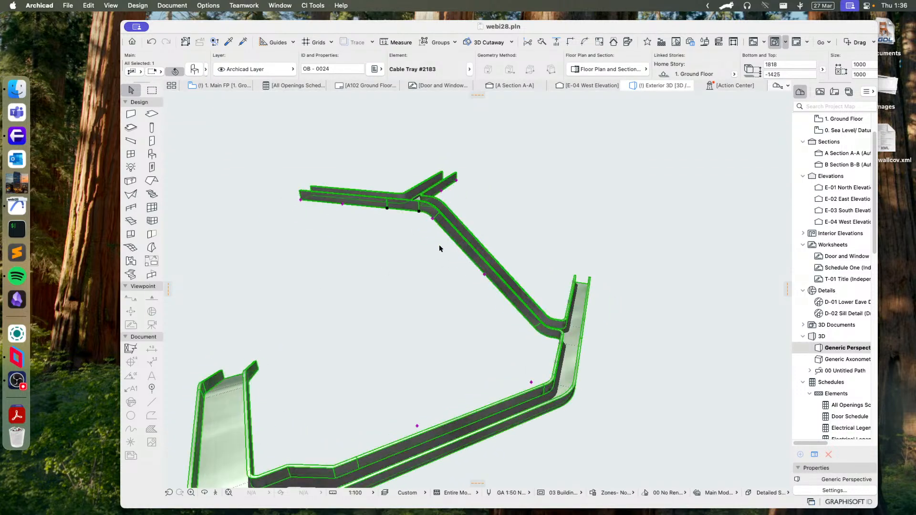
{"action": "middle_click_drag", "start_coordinate": [464, 219], "coordinate": [403, 242], "text": "shift"}
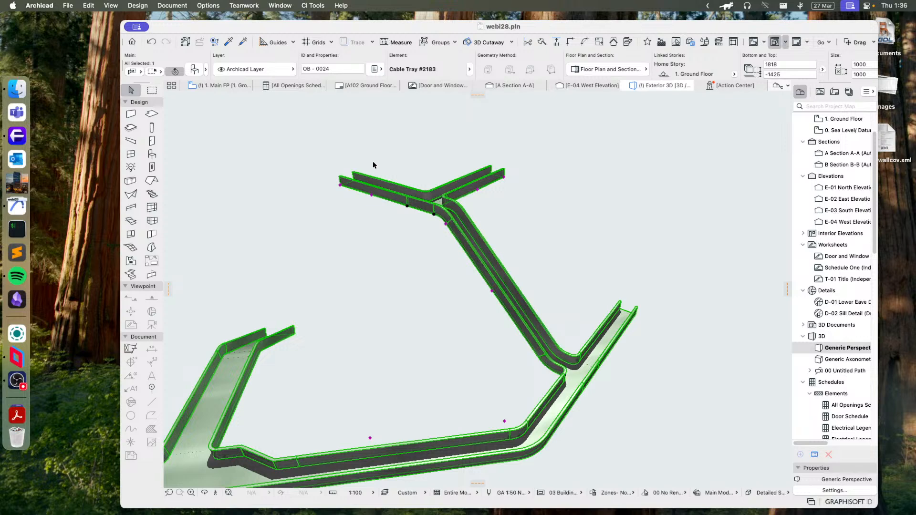
{"action": "left_click", "coordinate": [223, 88]}
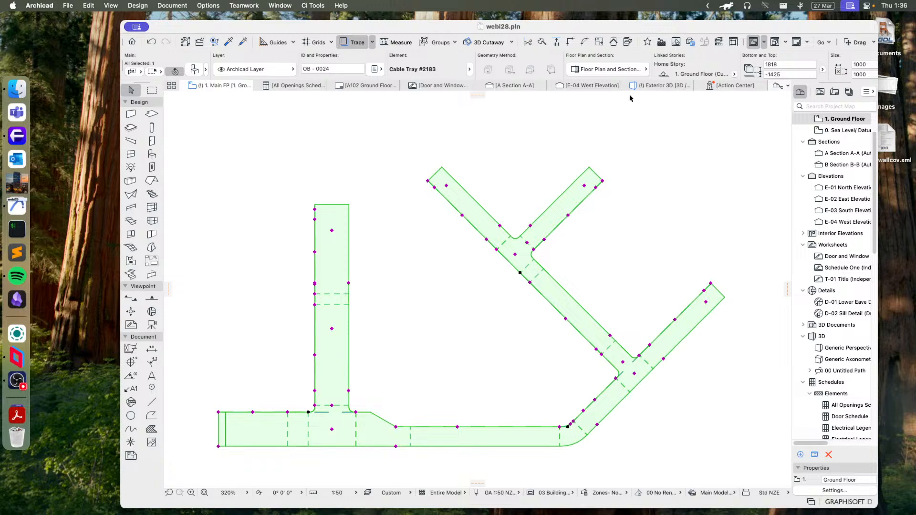
{"action": "left_click", "coordinate": [667, 86]}
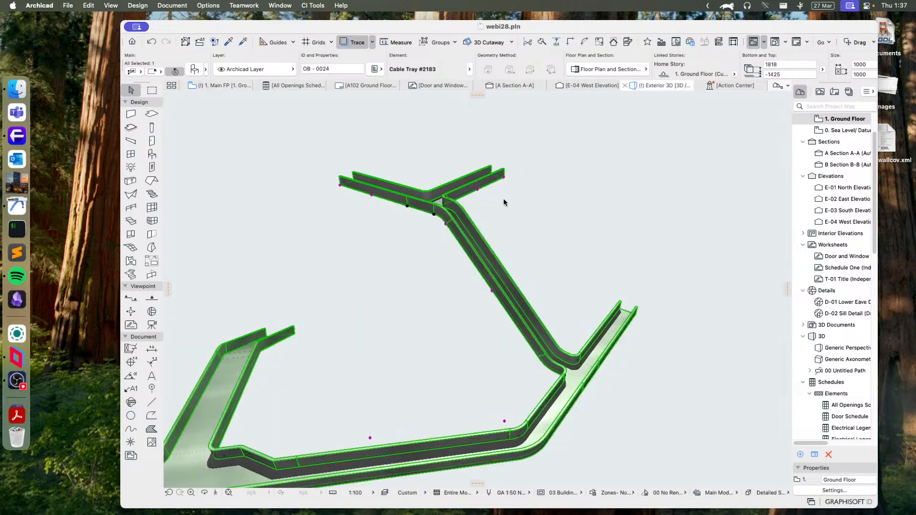
{"action": "middle_click_drag", "start_coordinate": [359, 251], "coordinate": [549, 274], "text": "shift"}
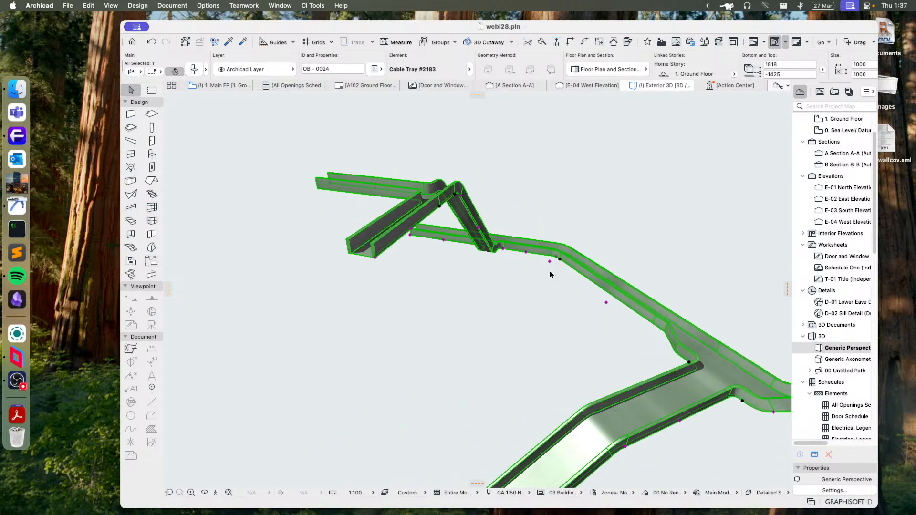
{"action": "middle_click_drag", "start_coordinate": [491, 260], "coordinate": [634, 296], "text": "shift"}
{"action": "left_click", "coordinate": [212, 87]}
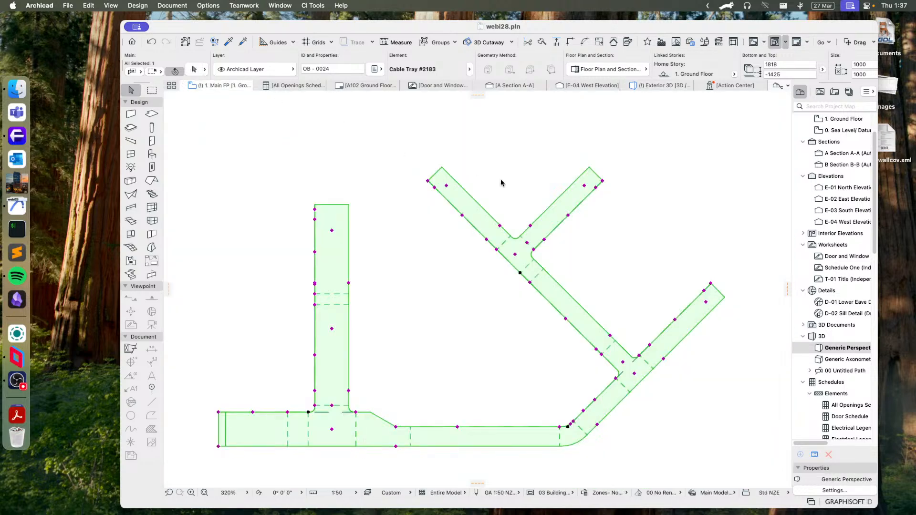